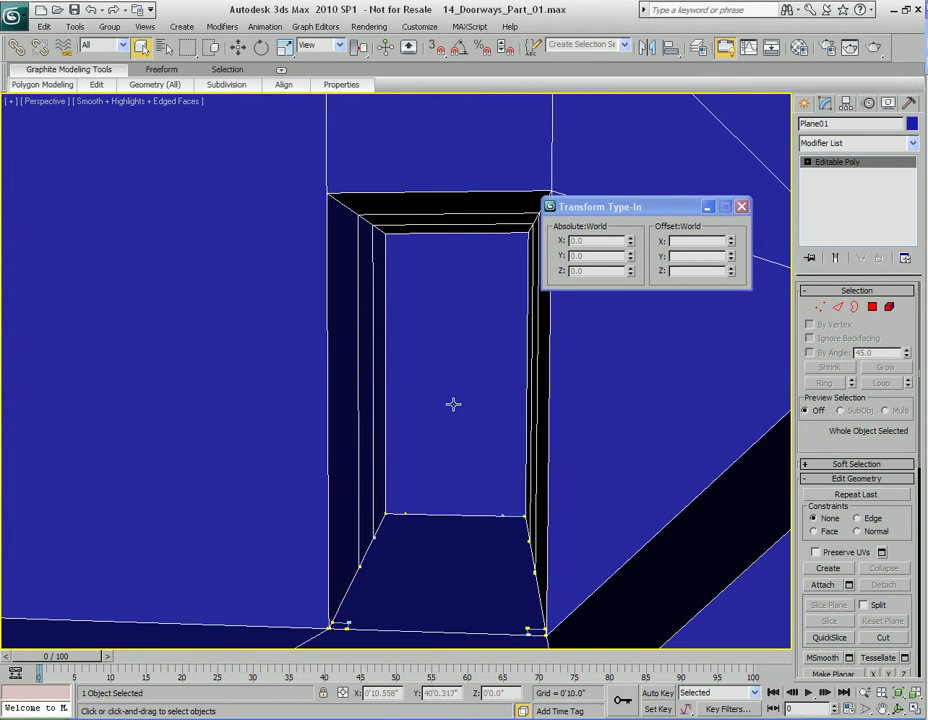
In Polygon mode, select the recessed back polygon of the doorway and grow the selection once.
{"action": "key", "text": "4"}
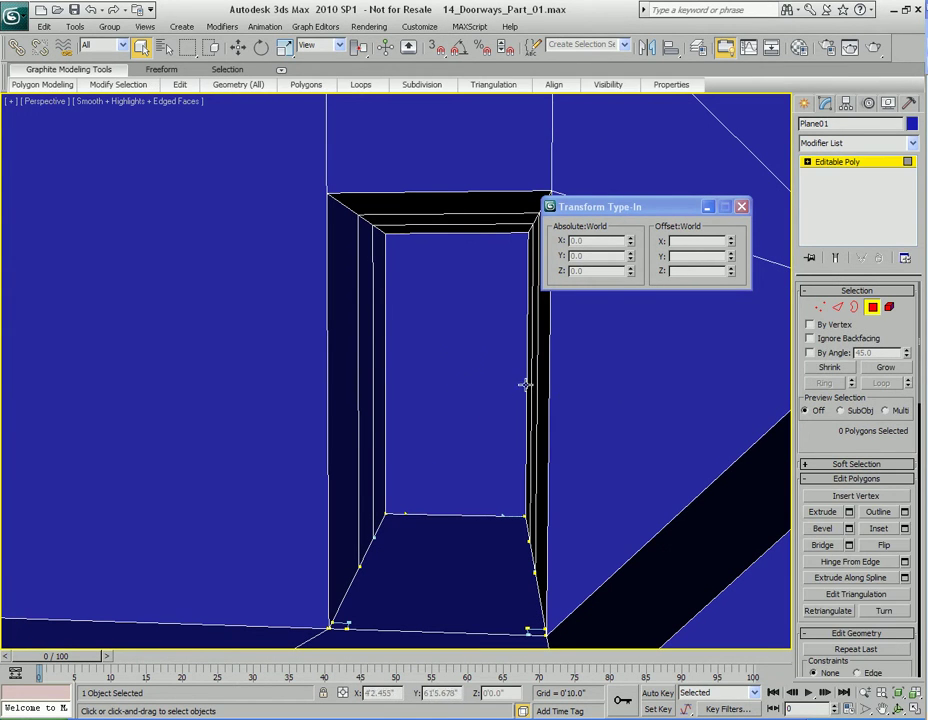
{"action": "left_click", "coordinate": [453, 334]}
{"action": "middle_click_drag", "start_coordinate": [453, 334], "coordinate": [468, 404]}
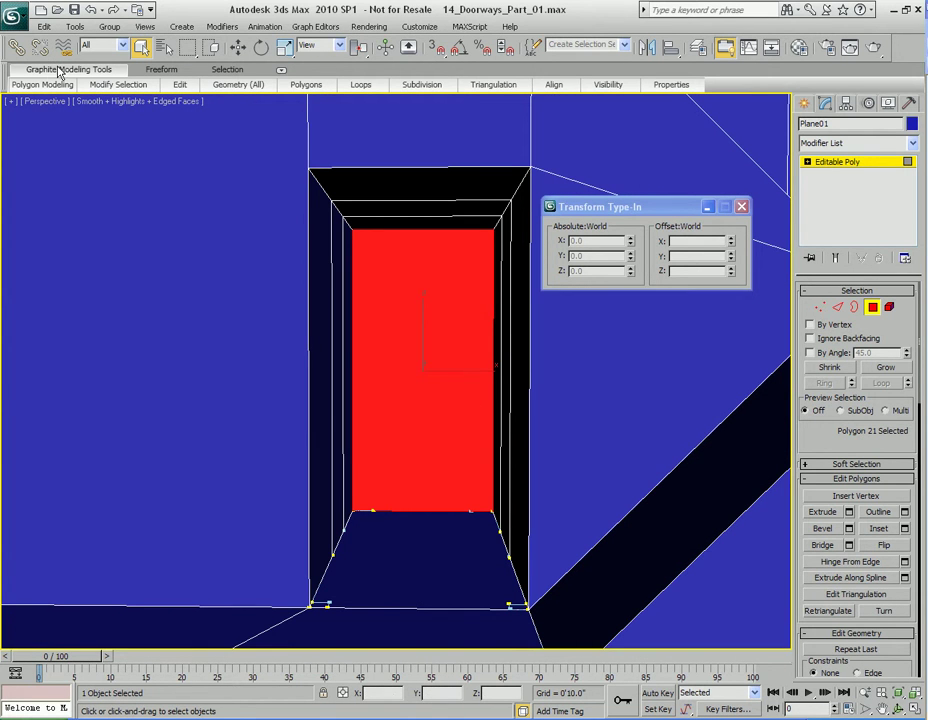
{"action": "mouse_move", "coordinate": [100, 85]}
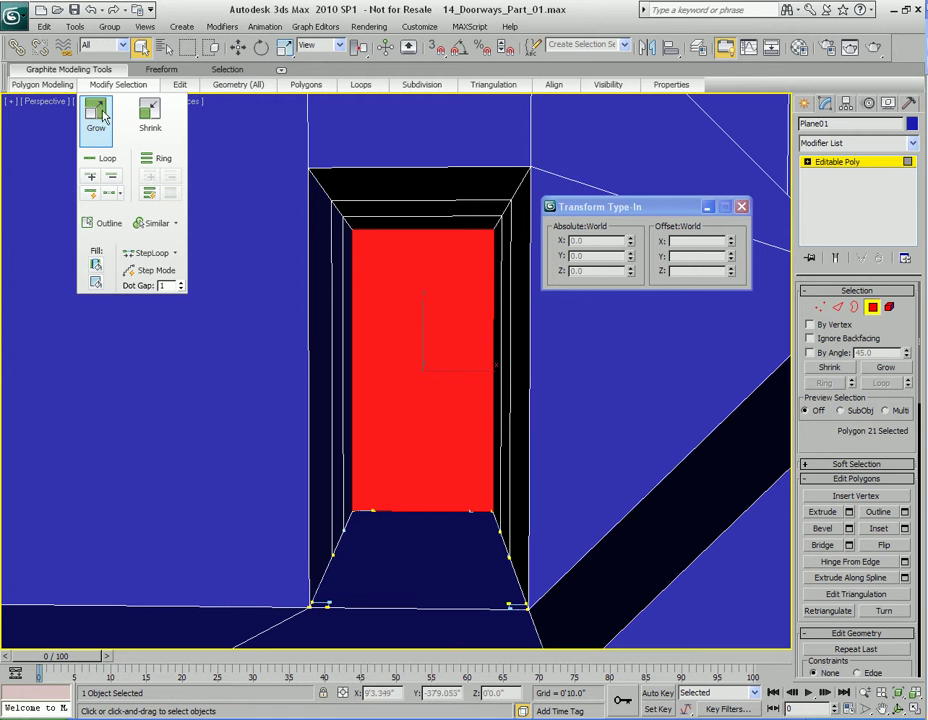
{"action": "left_click", "coordinate": [96, 114]}
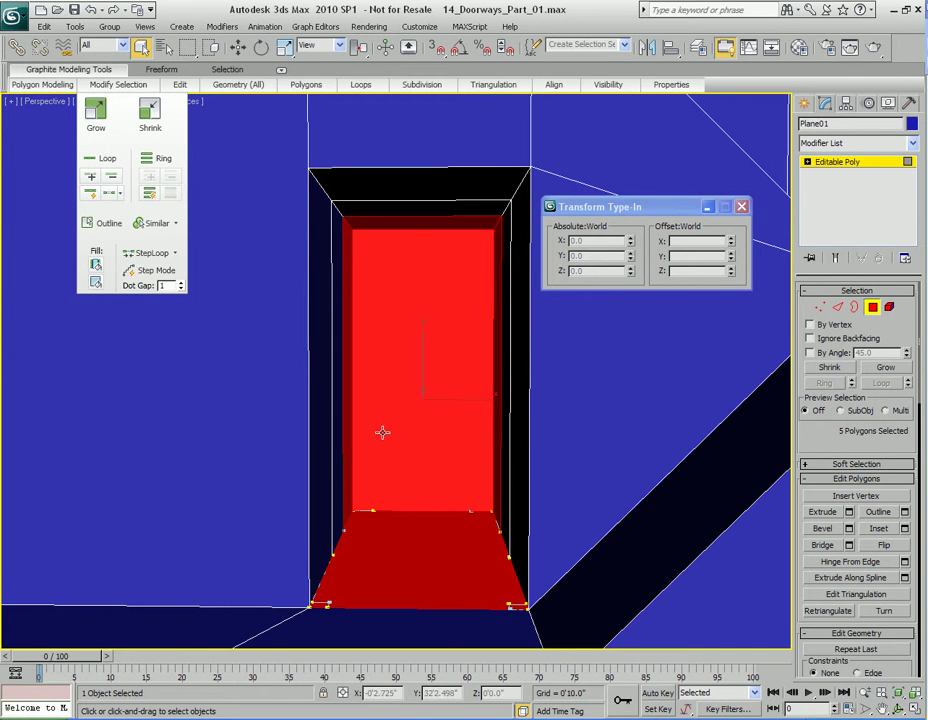
Try growing the polygon selection further across the surrounding walls and floor, and shrink it back down.
{"action": "scroll", "coordinate": [408, 373], "scroll_direction": "down", "scroll_amount": 8}
{"action": "scroll", "coordinate": [407, 369], "scroll_direction": "up", "scroll_amount": 3}
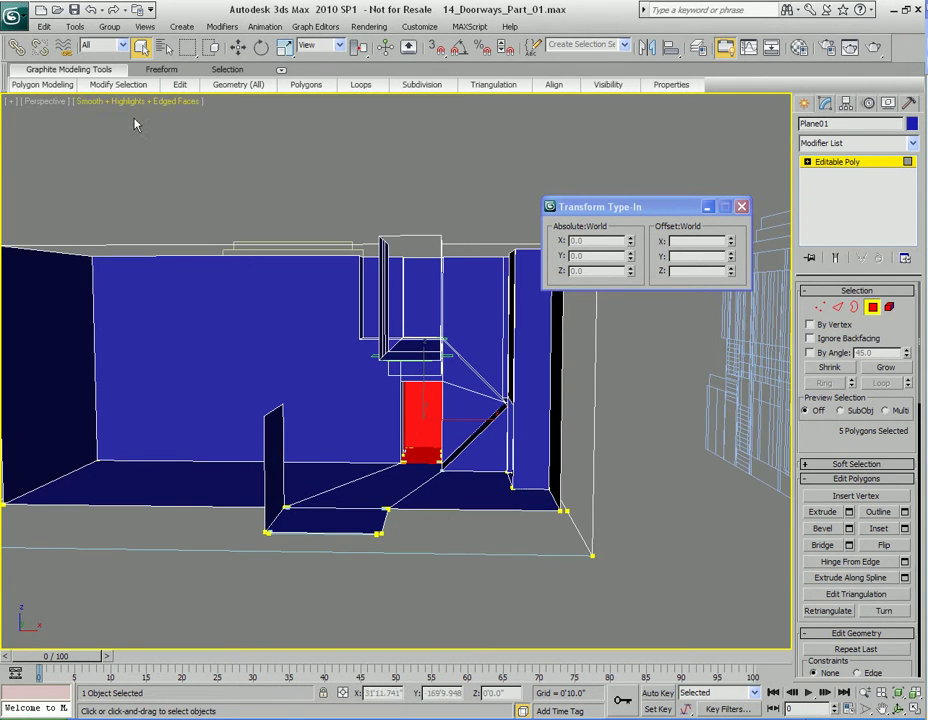
{"action": "left_click", "coordinate": [96, 115]}
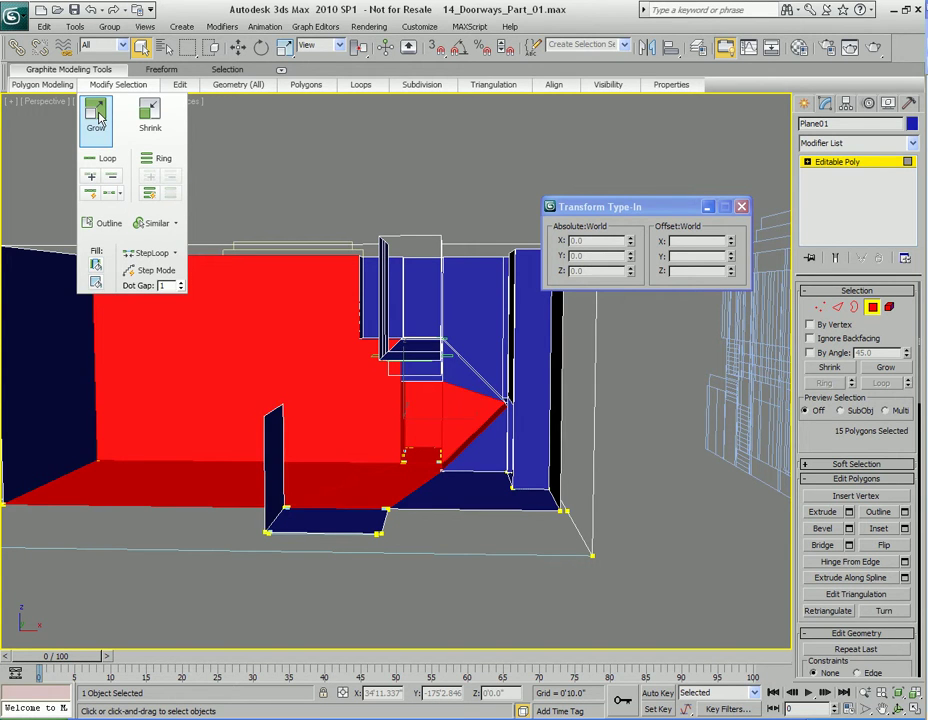
{"action": "left_click", "coordinate": [97, 116]}
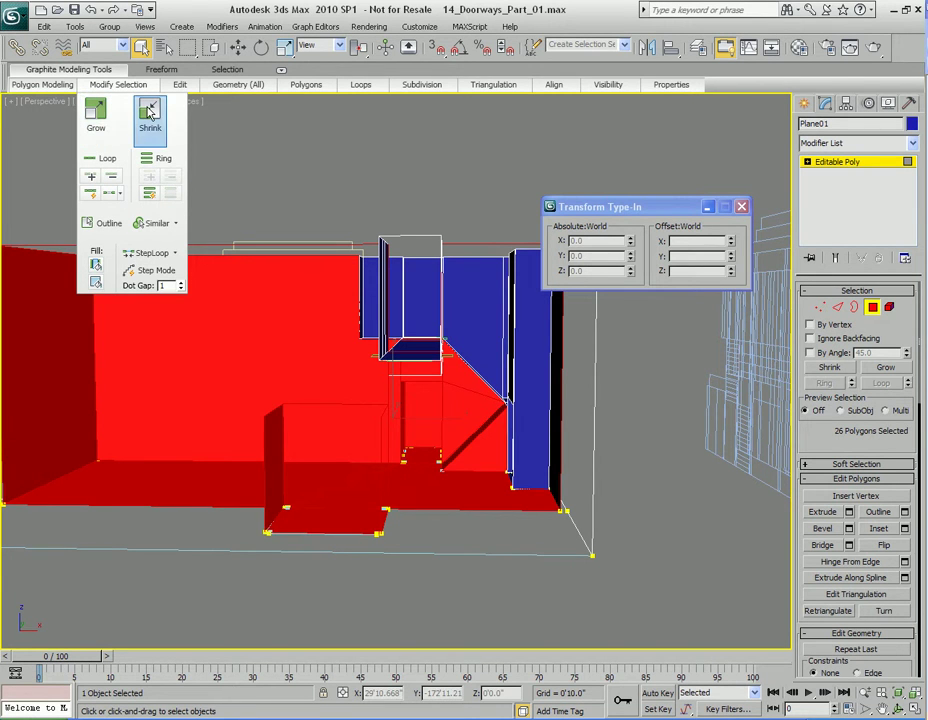
{"action": "left_click", "coordinate": [149, 114]}
{"action": "left_click", "coordinate": [150, 113]}
{"action": "left_click", "coordinate": [150, 113]}
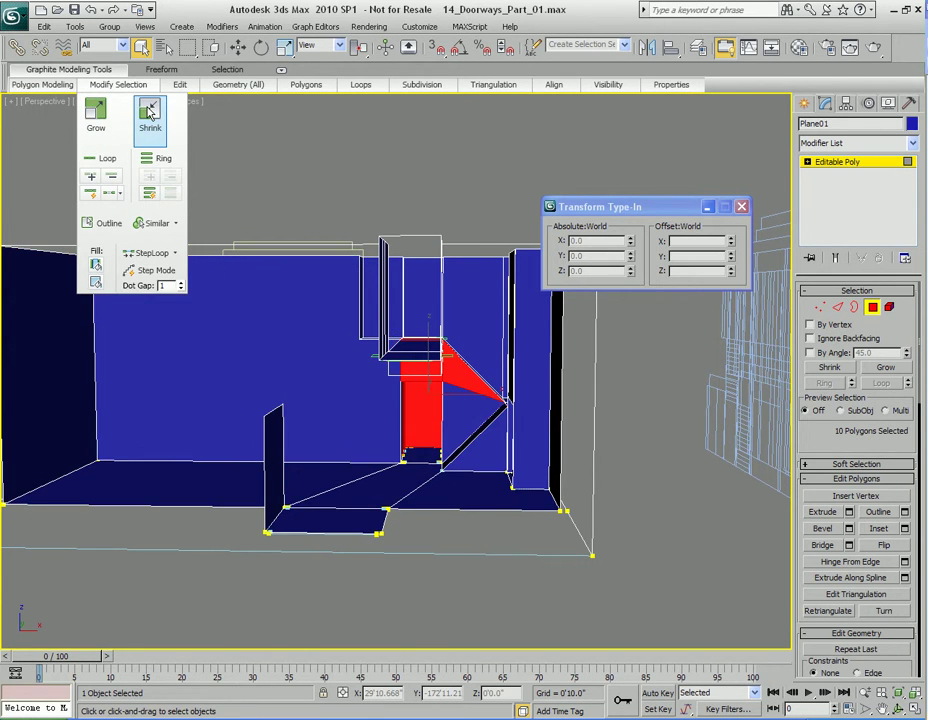
{"action": "left_click", "coordinate": [150, 113]}
{"action": "scroll", "coordinate": [437, 520], "scroll_direction": "up", "scroll_amount": 5}
{"action": "scroll", "coordinate": [447, 370], "scroll_direction": "down", "scroll_amount": 1}
{"action": "middle_click_drag", "start_coordinate": [447, 370], "coordinate": [414, 398]}
Reselect only the doorway's back polygon and grow the selection once to include the adjoining polygons.
{"action": "left_click", "coordinate": [414, 416]}
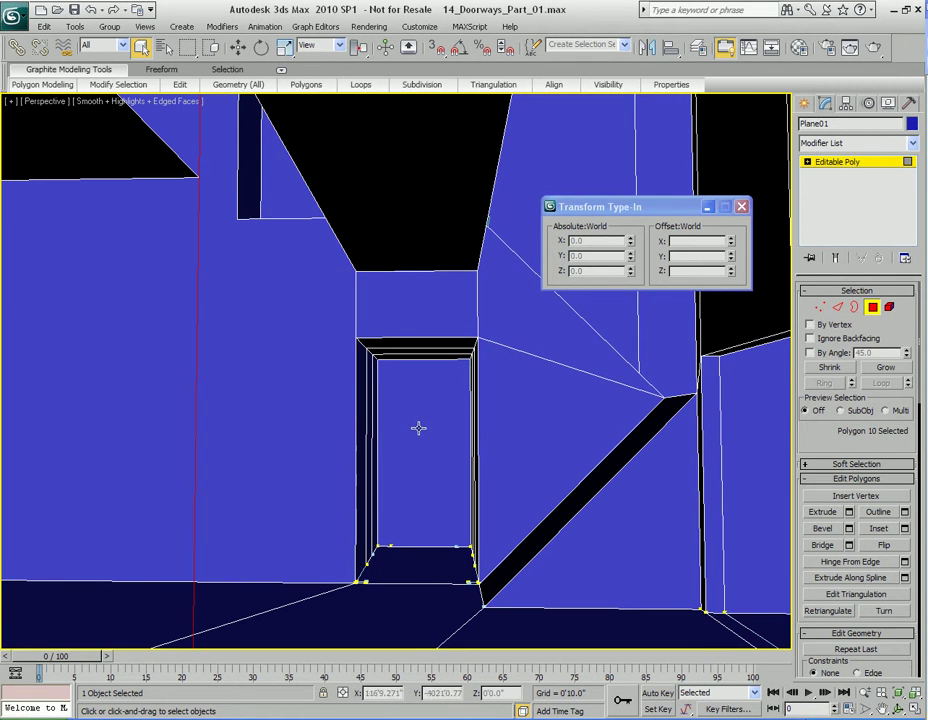
{"action": "left_click", "coordinate": [414, 416]}
{"action": "scroll", "coordinate": [418, 425], "scroll_direction": "up", "scroll_amount": 5}
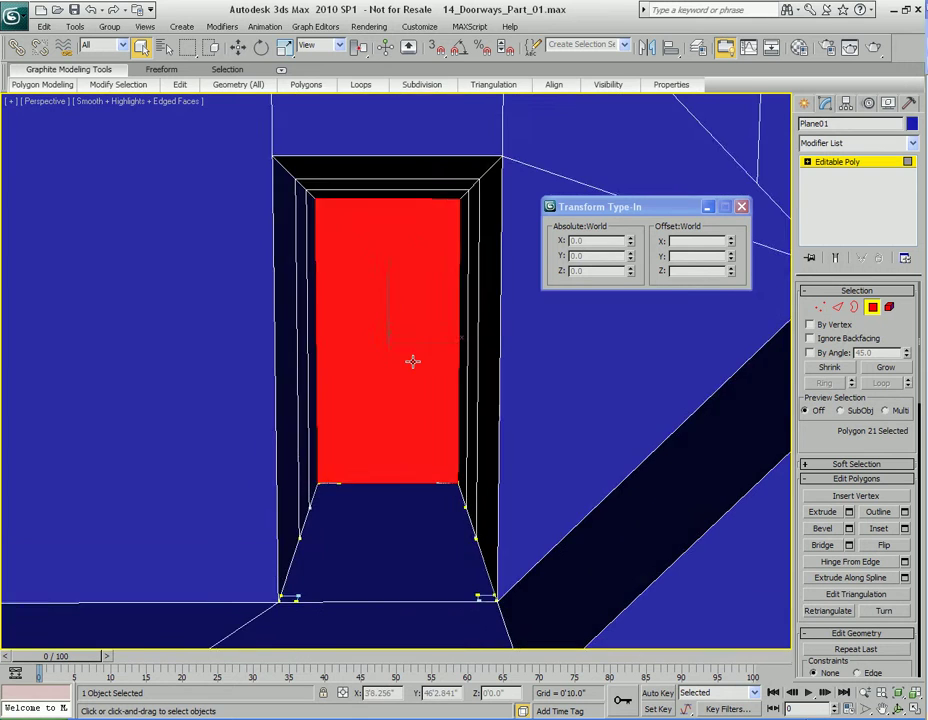
{"action": "scroll", "coordinate": [410, 355], "scroll_direction": "down", "scroll_amount": 3}
{"action": "mouse_move", "coordinate": [118, 84]}
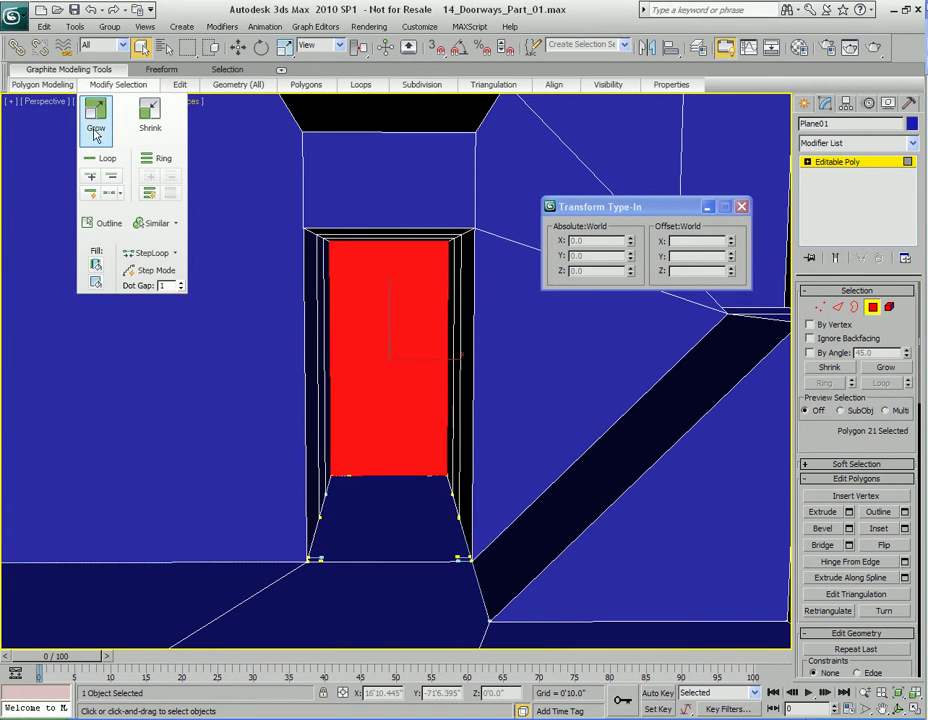
{"action": "left_click", "coordinate": [97, 117]}
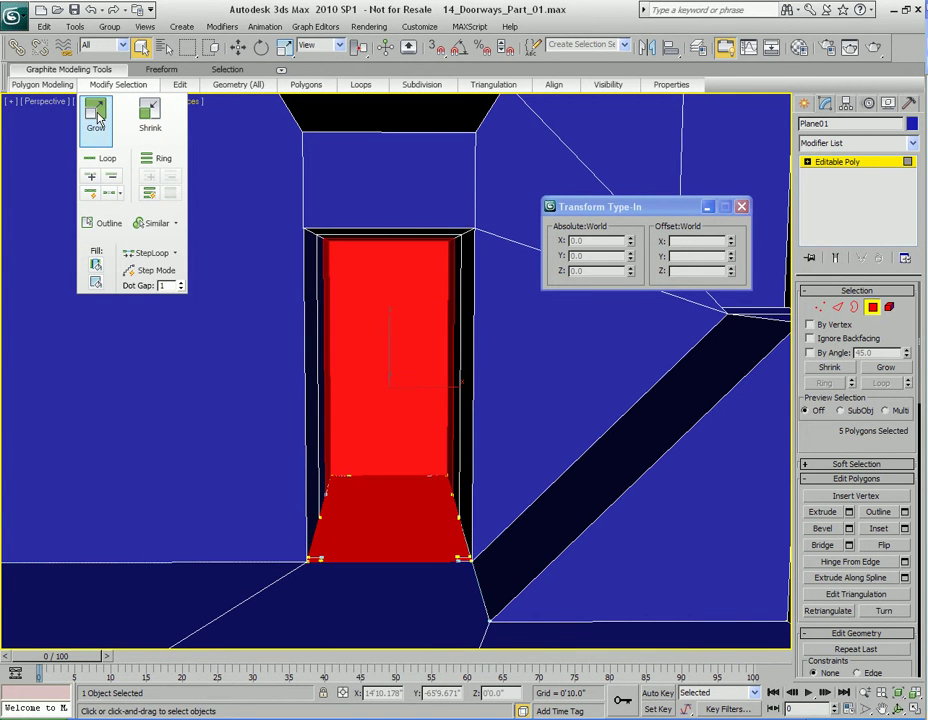
{"action": "scroll", "coordinate": [401, 441], "scroll_direction": "up", "scroll_amount": 2}
{"action": "middle_click_drag", "start_coordinate": [412, 445], "coordinate": [399, 417]}
{"action": "left_click", "coordinate": [377, 273], "text": "ctrl"}
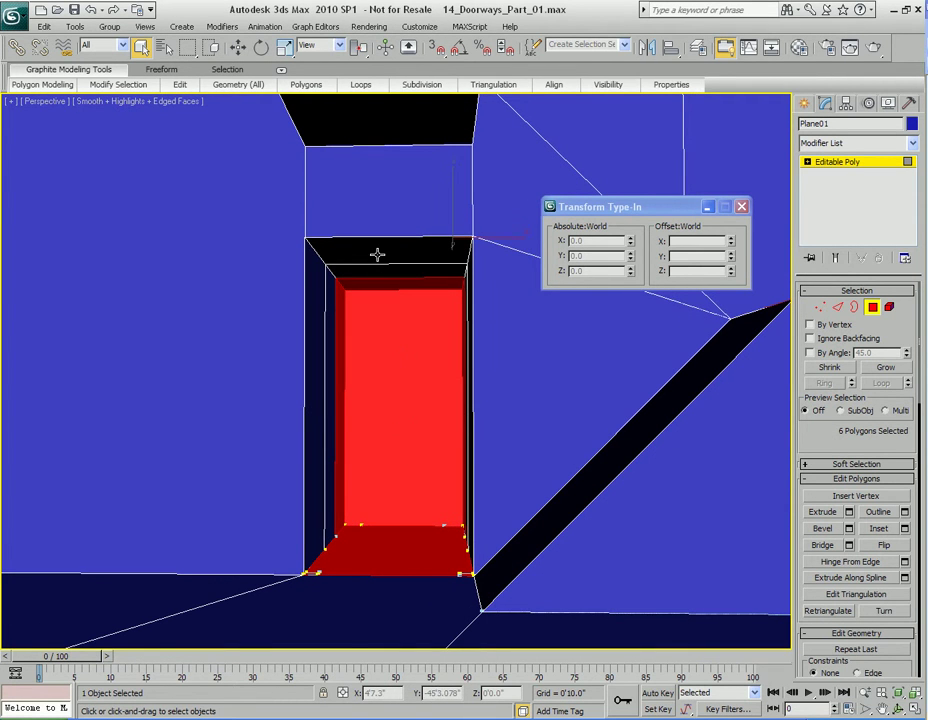
{"action": "key", "text": "ctrl+z"}
Enable Ignore Backfacing and add the remaining ceiling and side jamb polygons of the doorway recess to the selection.
{"action": "scroll", "coordinate": [402, 367], "scroll_direction": "up", "scroll_amount": 2}
{"action": "middle_click_drag", "start_coordinate": [402, 367], "coordinate": [393, 327]}
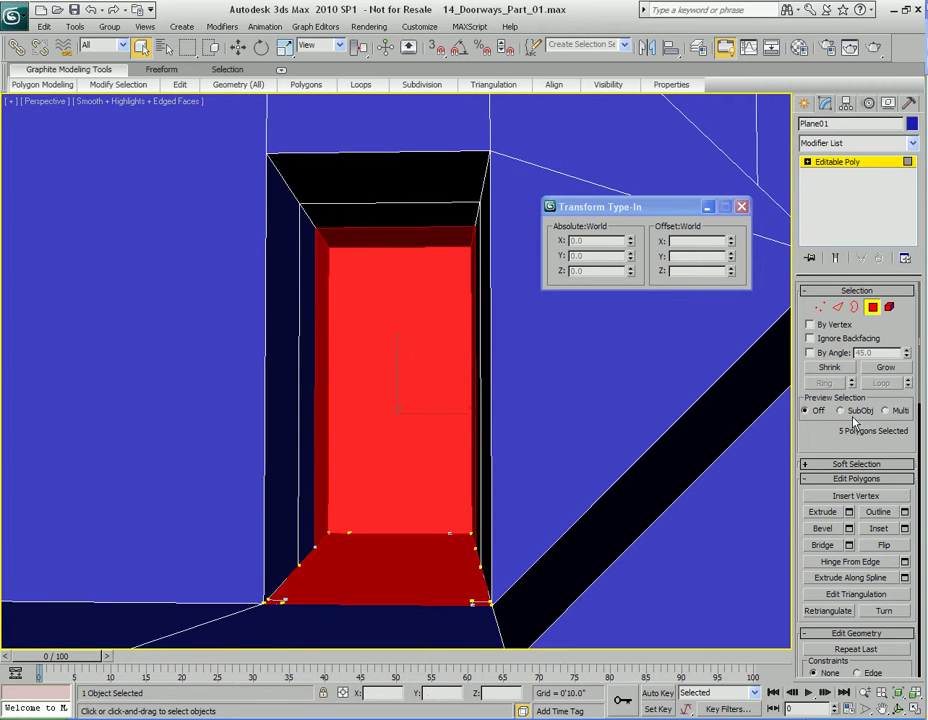
{"action": "left_click", "coordinate": [830, 340]}
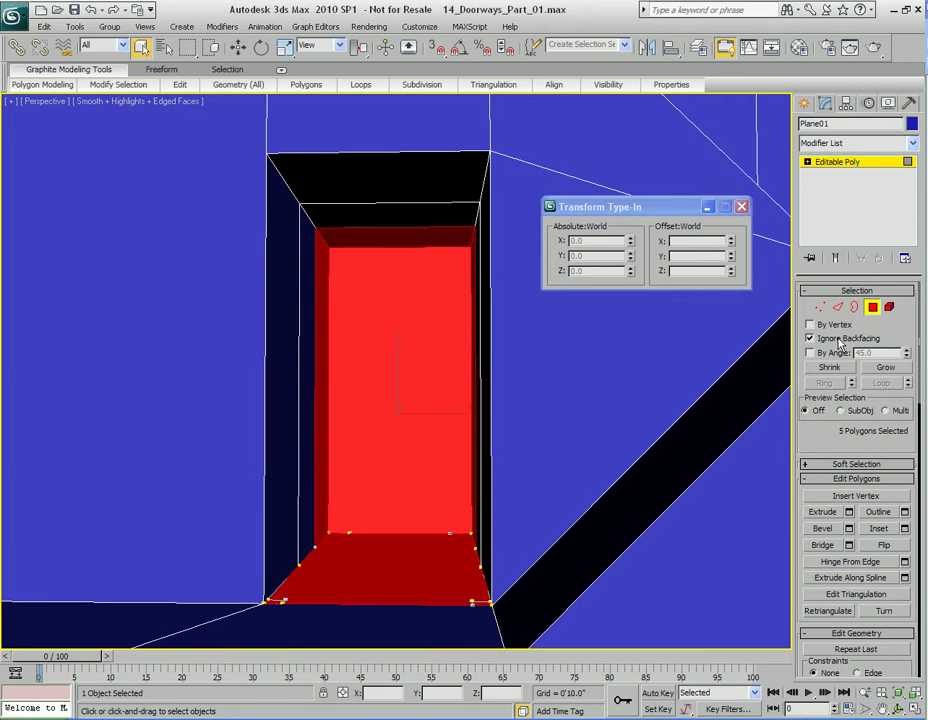
{"action": "left_click", "coordinate": [372, 214], "text": "ctrl"}
{"action": "left_click", "coordinate": [369, 174], "text": "ctrl"}
{"action": "left_click", "coordinate": [280, 251], "text": "ctrl"}
{"action": "left_click", "coordinate": [313, 246], "text": "ctrl"}
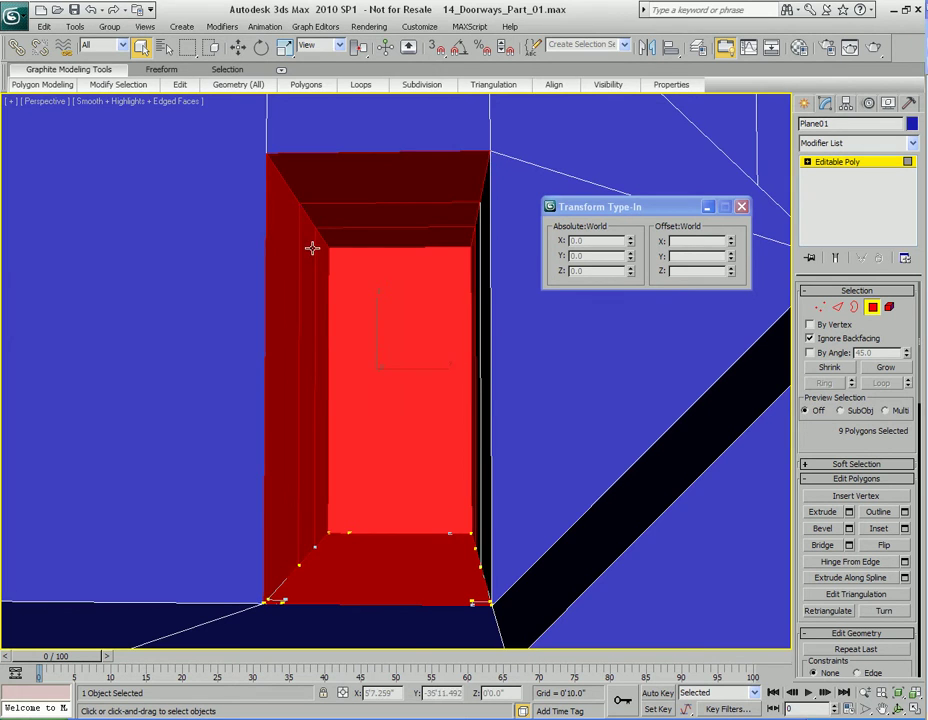
{"action": "middle_click_drag", "start_coordinate": [313, 246], "coordinate": [385, 295], "text": "alt"}
{"action": "left_click", "coordinate": [317, 242], "text": "ctrl"}
{"action": "left_click", "coordinate": [356, 244], "text": "ctrl"}
{"action": "middle_click_drag", "start_coordinate": [356, 244], "coordinate": [423, 387]}
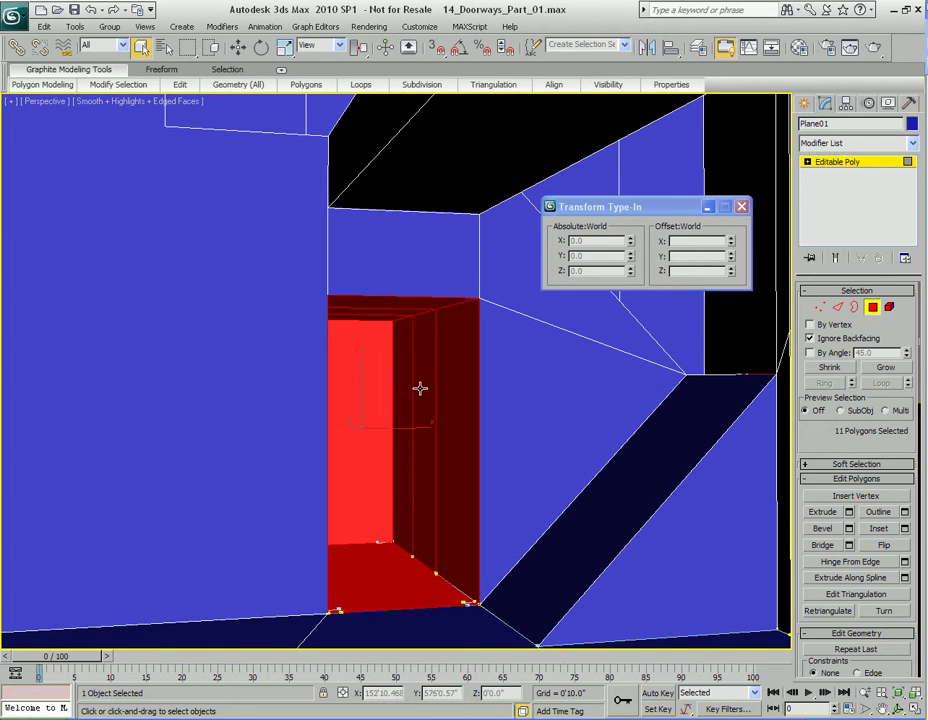
Add the four wall polygons beside and above the doorway opening to the selection.
{"action": "left_click", "coordinate": [279, 337], "text": "ctrl"}
{"action": "left_click", "coordinate": [375, 261], "text": "ctrl"}
{"action": "left_click", "coordinate": [501, 263], "text": "ctrl"}
{"action": "left_click", "coordinate": [495, 360], "text": "ctrl"}
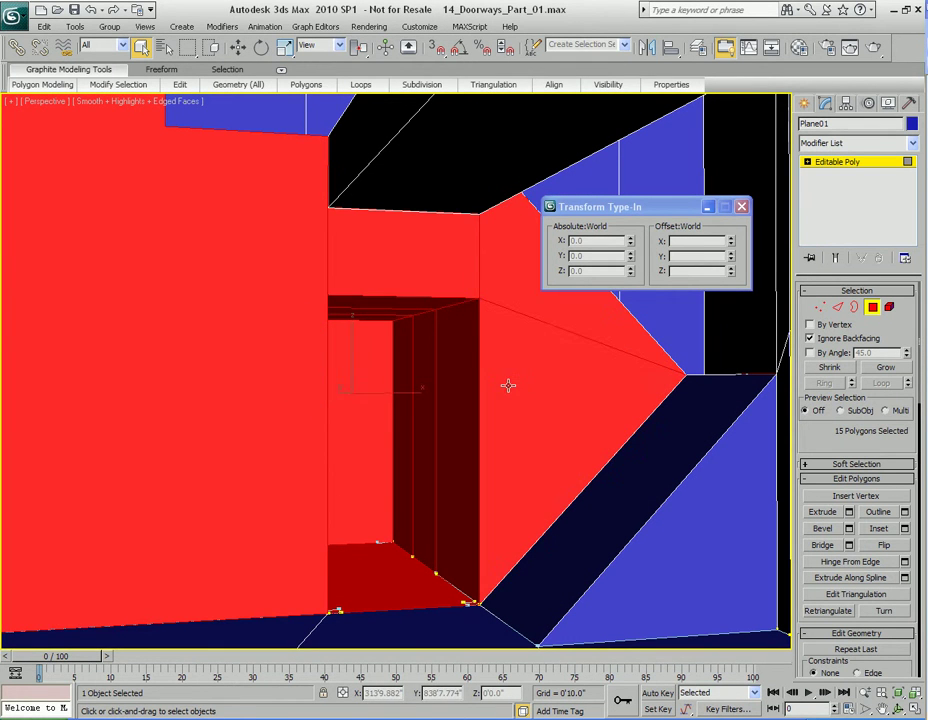
Hide all unselected polygons to isolate the doorway and its surrounding walls, and clear the selection.
{"action": "middle_click_drag", "start_coordinate": [458, 423], "coordinate": [470, 331], "text": "alt"}
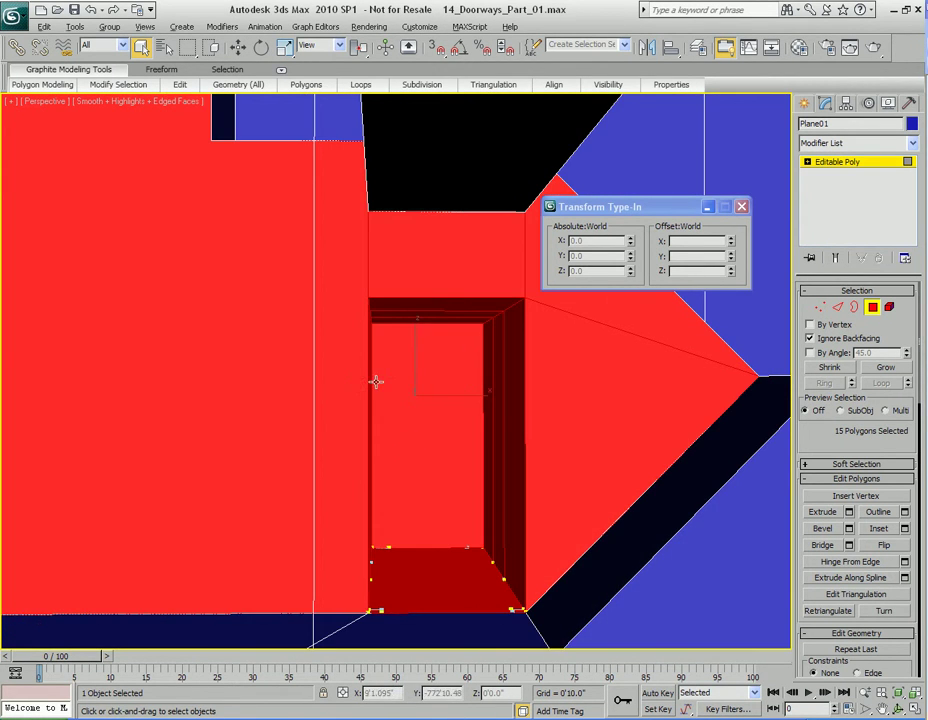
{"action": "middle_click_drag", "start_coordinate": [404, 398], "coordinate": [406, 405], "text": "alt"}
{"action": "scroll", "coordinate": [405, 405], "scroll_direction": "down", "scroll_amount": 6}
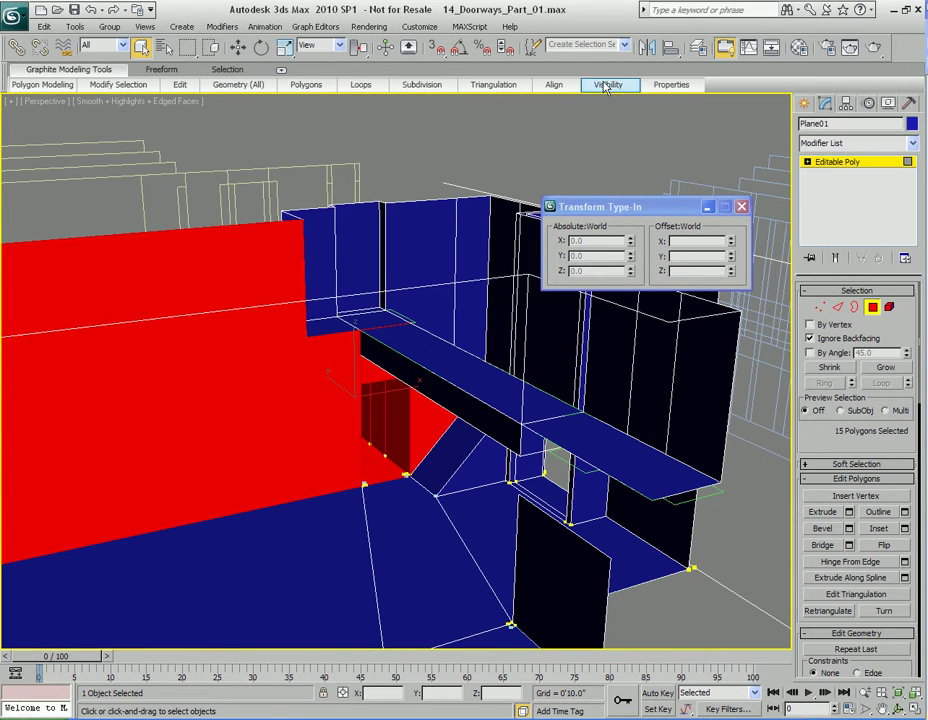
{"action": "mouse_move", "coordinate": [618, 89]}
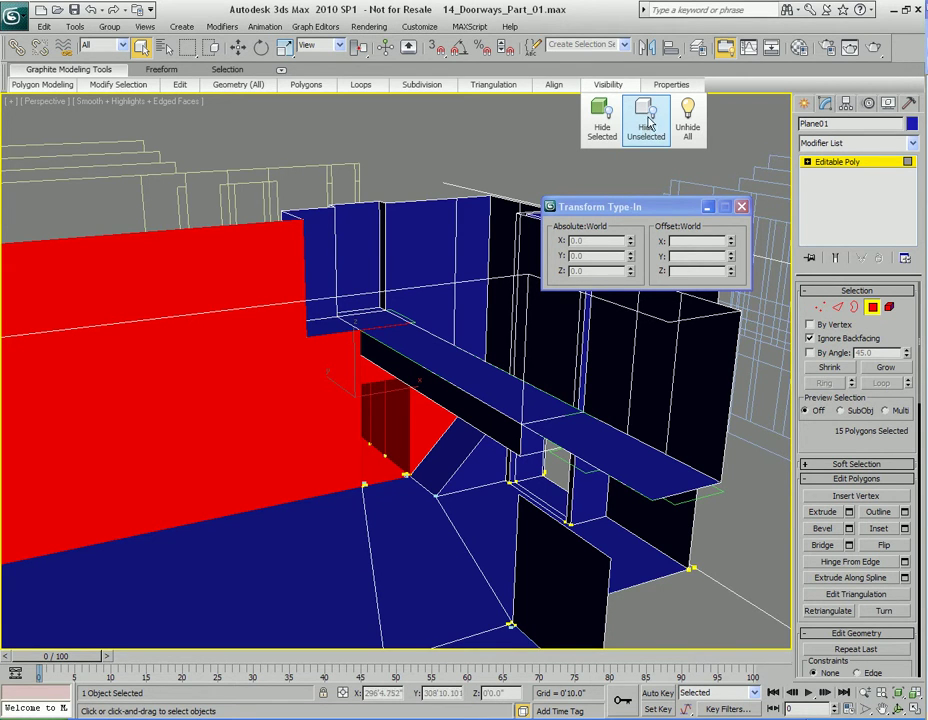
{"action": "left_click", "coordinate": [646, 125]}
{"action": "middle_click_drag", "start_coordinate": [336, 474], "coordinate": [350, 358], "text": "alt"}
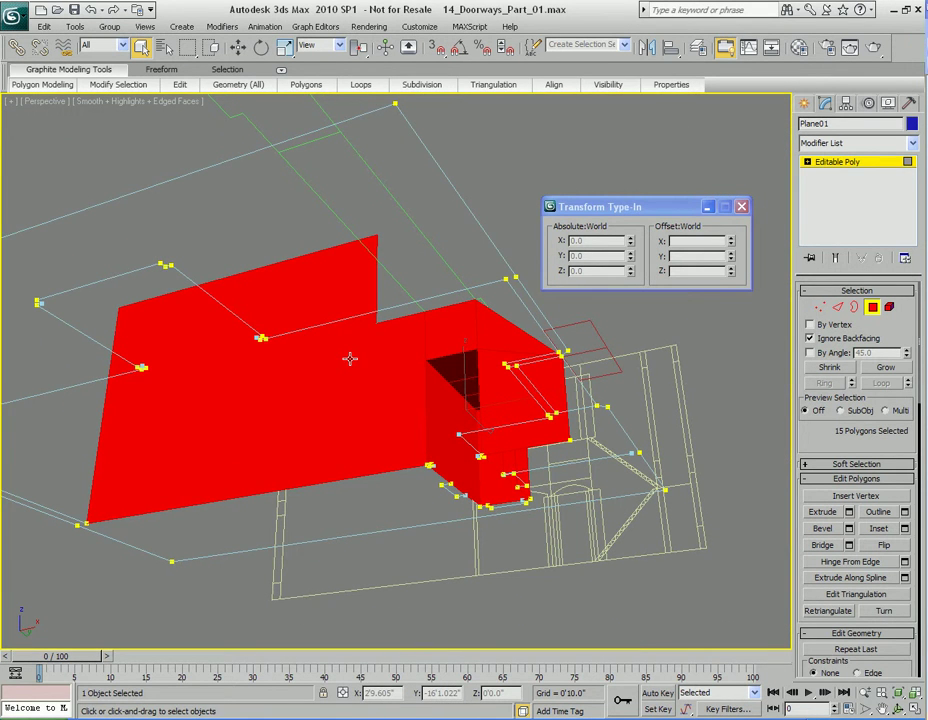
{"action": "middle_click_drag", "start_coordinate": [460, 471], "coordinate": [414, 420]}
{"action": "scroll", "coordinate": [418, 447], "scroll_direction": "up", "scroll_amount": 5}
{"action": "scroll", "coordinate": [409, 474], "scroll_direction": "up", "scroll_amount": 4}
{"action": "left_click", "coordinate": [375, 573]}
In Edge mode, remove the two intermediate cross edges from the doorway's ceiling.
{"action": "middle_click_drag", "start_coordinate": [385, 490], "coordinate": [437, 426], "text": "alt"}
{"action": "middle_click_drag", "start_coordinate": [446, 373], "coordinate": [443, 269]}
{"action": "key", "text": "2"}
{"action": "left_click", "coordinate": [439, 253]}
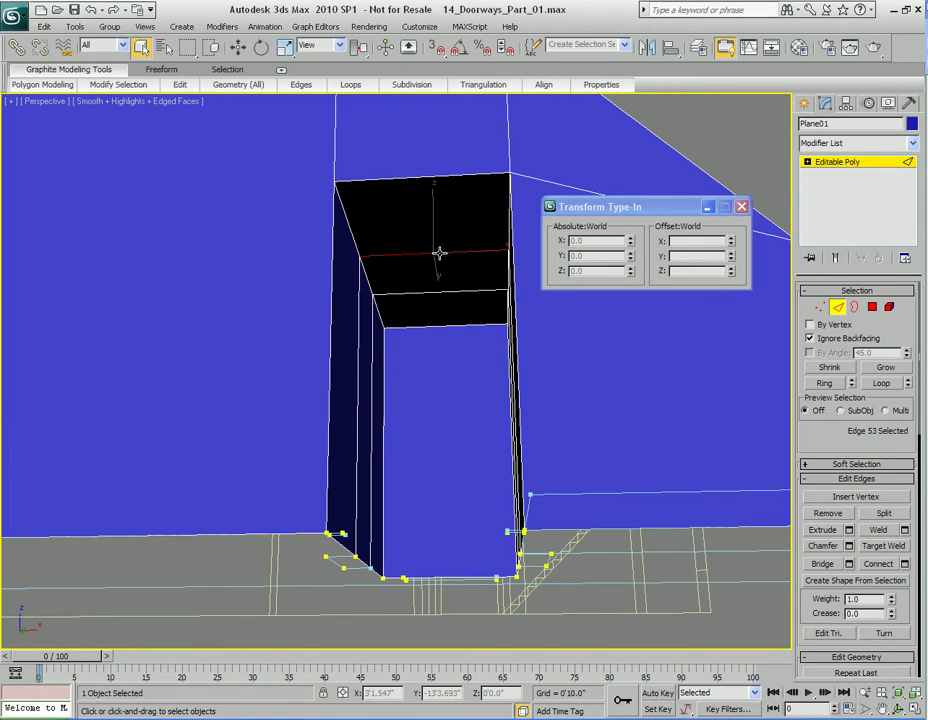
{"action": "left_click", "coordinate": [439, 292], "text": "ctrl"}
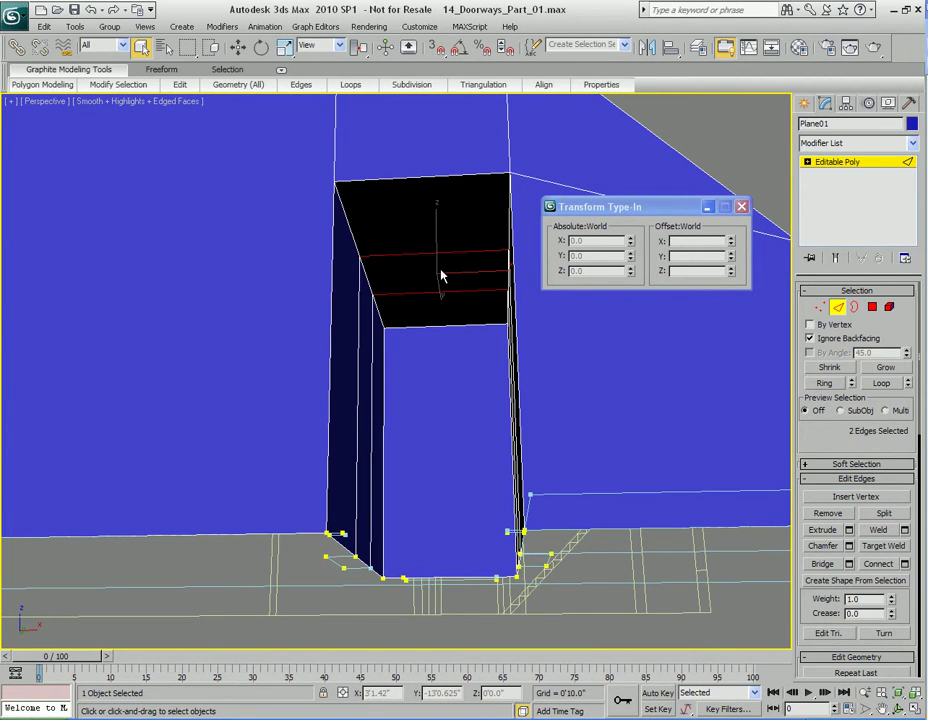
{"action": "left_click", "coordinate": [443, 276]}
{"action": "middle_click_drag", "start_coordinate": [441, 273], "coordinate": [445, 363], "text": "alt"}
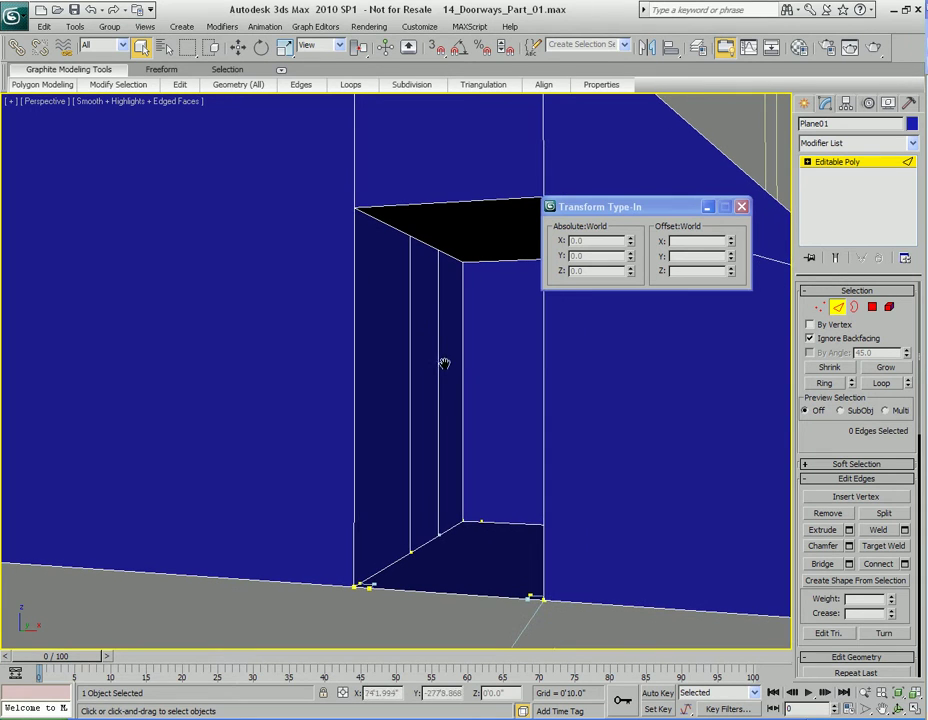
Select all eight vertical edges on both side jambs of the doorway recess, including the outer opening edges.
{"action": "left_click", "coordinate": [438, 298]}
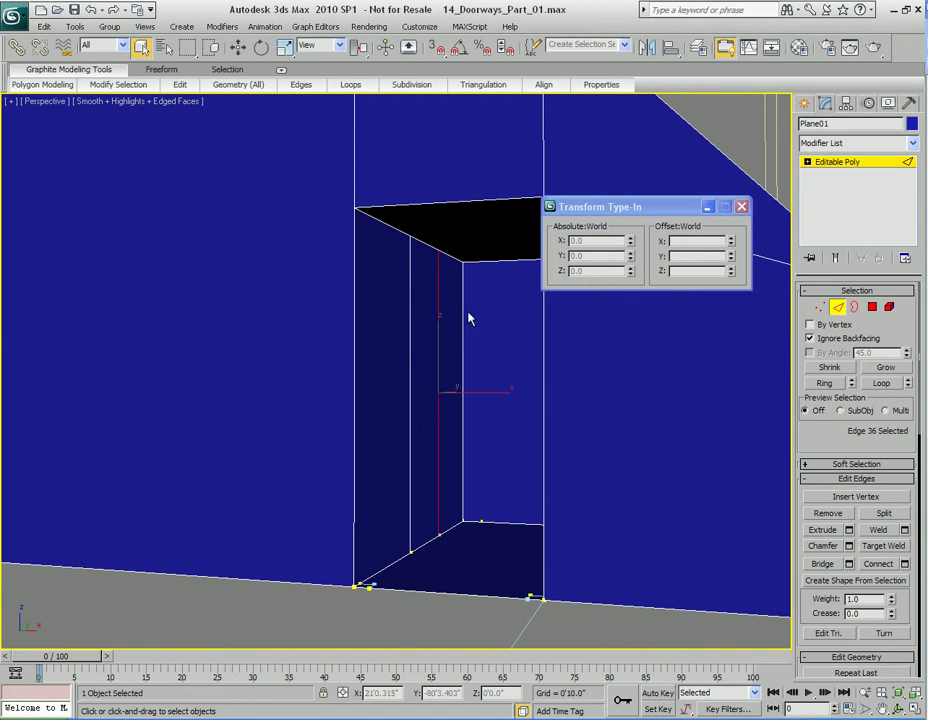
{"action": "middle_click_drag", "start_coordinate": [450, 333], "coordinate": [462, 372], "text": "alt"}
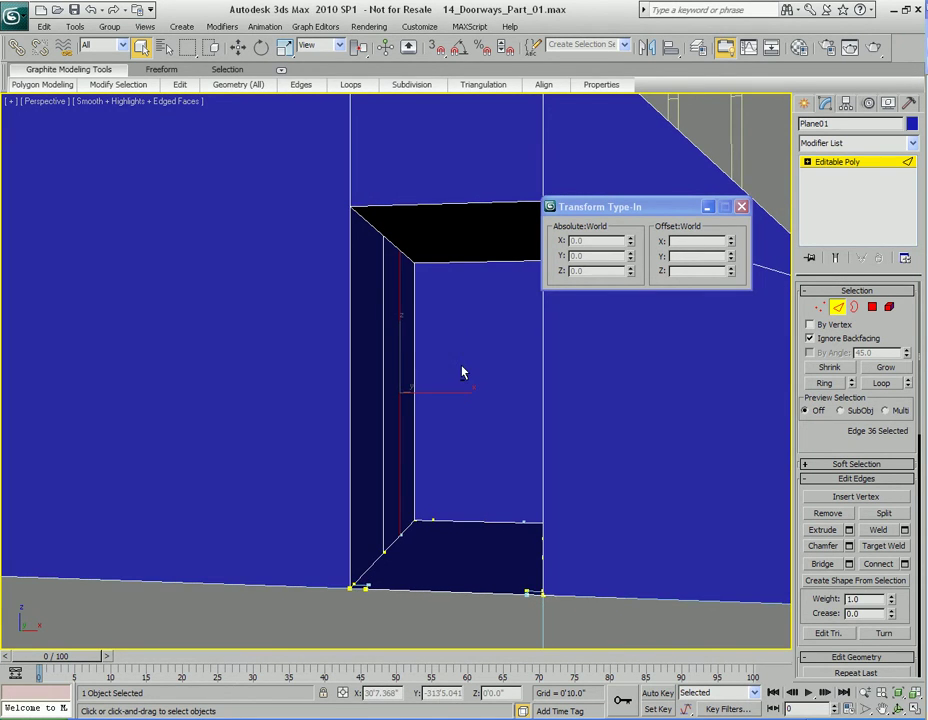
{"action": "left_click_drag", "start_coordinate": [365, 307], "coordinate": [429, 341]}
{"action": "middle_click_drag", "start_coordinate": [429, 341], "coordinate": [481, 379], "text": "alt"}
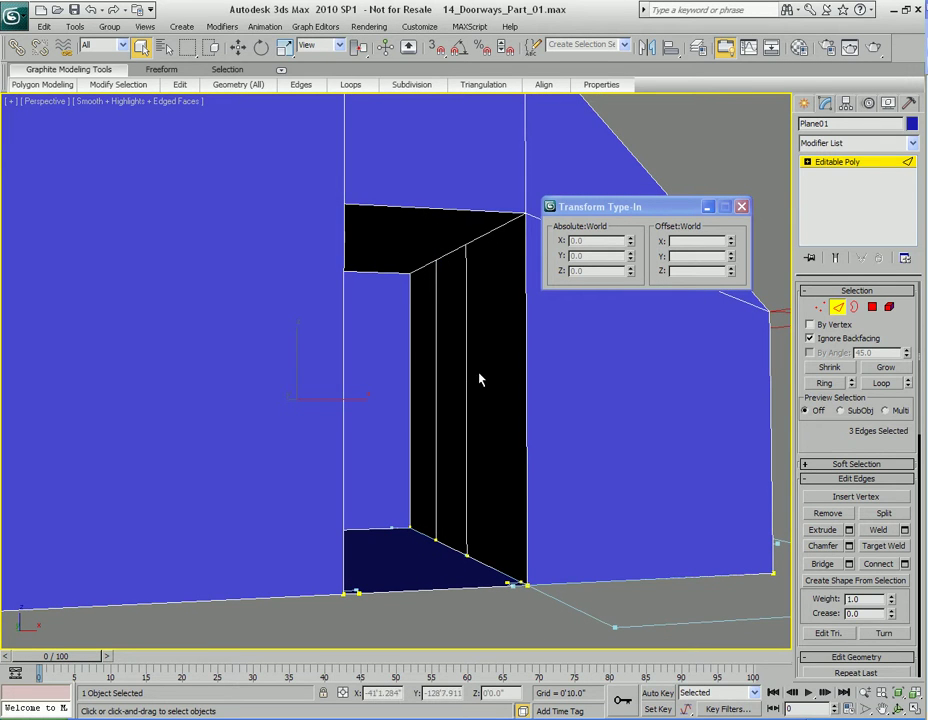
{"action": "left_click_drag", "start_coordinate": [397, 320], "coordinate": [489, 348], "text": "ctrl"}
{"action": "middle_click_drag", "start_coordinate": [489, 348], "coordinate": [415, 384], "text": "alt"}
{"action": "left_click", "coordinate": [352, 312], "text": "ctrl"}
{"action": "left_click", "coordinate": [507, 316], "text": "ctrl"}
Connect the selected vertical jamb edges with one horizontal line of edges around the inside of the doorway.
{"action": "middle_click_drag", "start_coordinate": [454, 348], "coordinate": [455, 400], "text": "alt"}
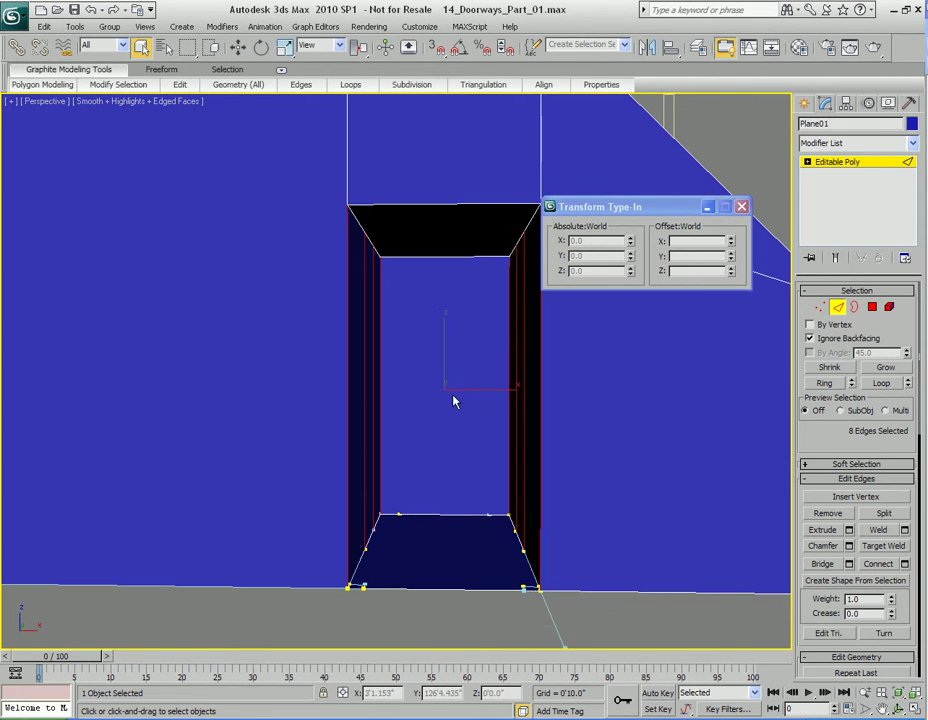
{"action": "mouse_move", "coordinate": [472, 356]}
{"action": "middle_mouse_down", "text": "alt"}
{"action": "mouse_move", "coordinate": [435, 345]}
{"action": "mouse_move", "coordinate": [495, 340]}
{"action": "mouse_move", "coordinate": [476, 352]}
{"action": "mouse_move", "coordinate": [481, 358]}
{"action": "middle_mouse_up", "text": "alt"}
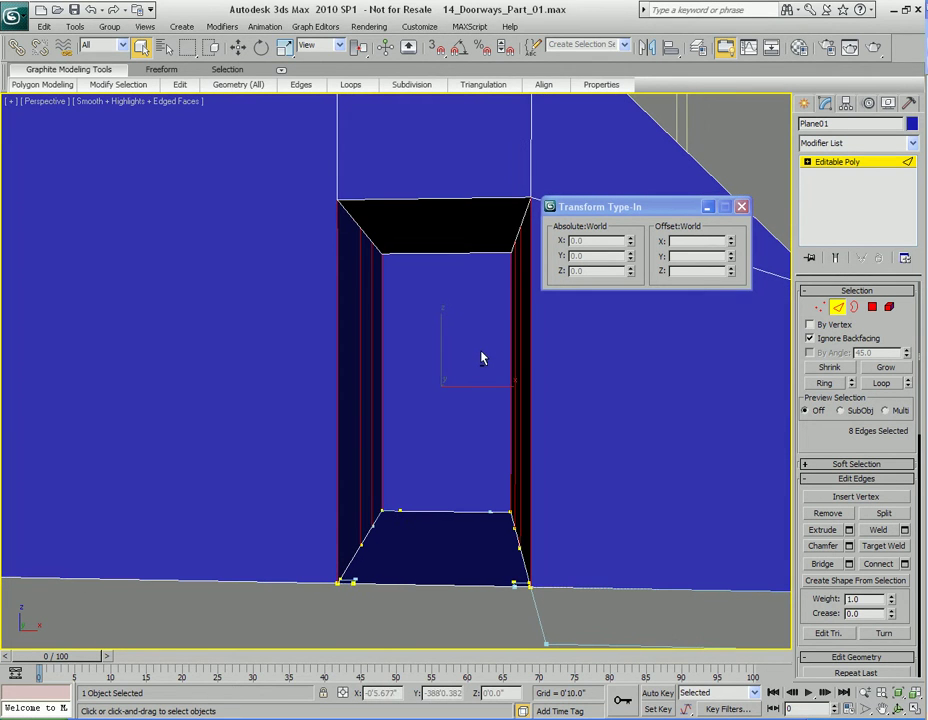
{"action": "right_click", "coordinate": [425, 289]}
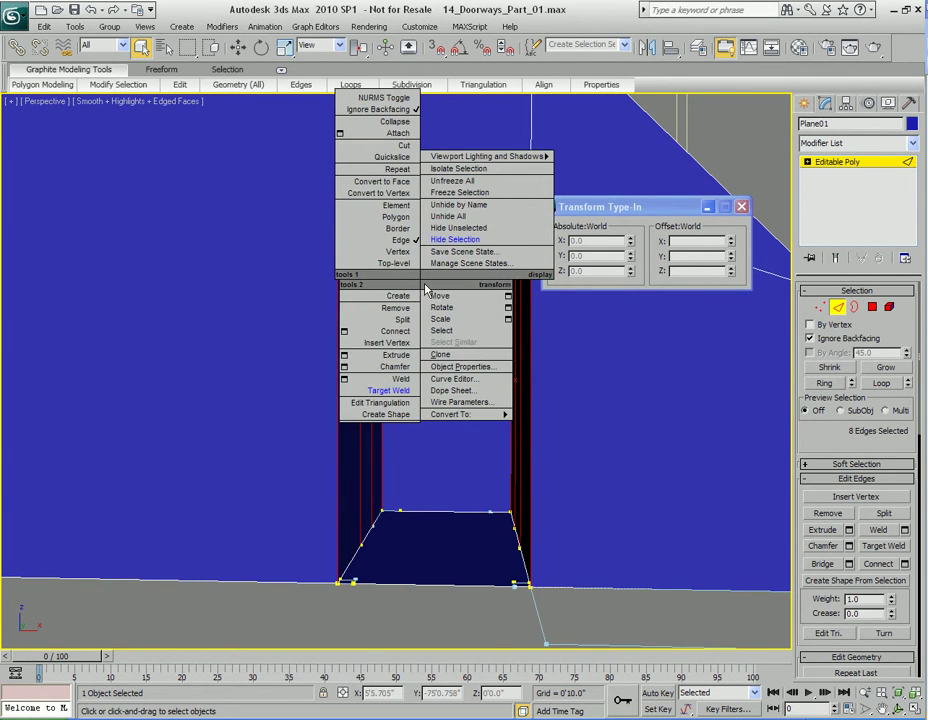
{"action": "left_click", "coordinate": [395, 331]}
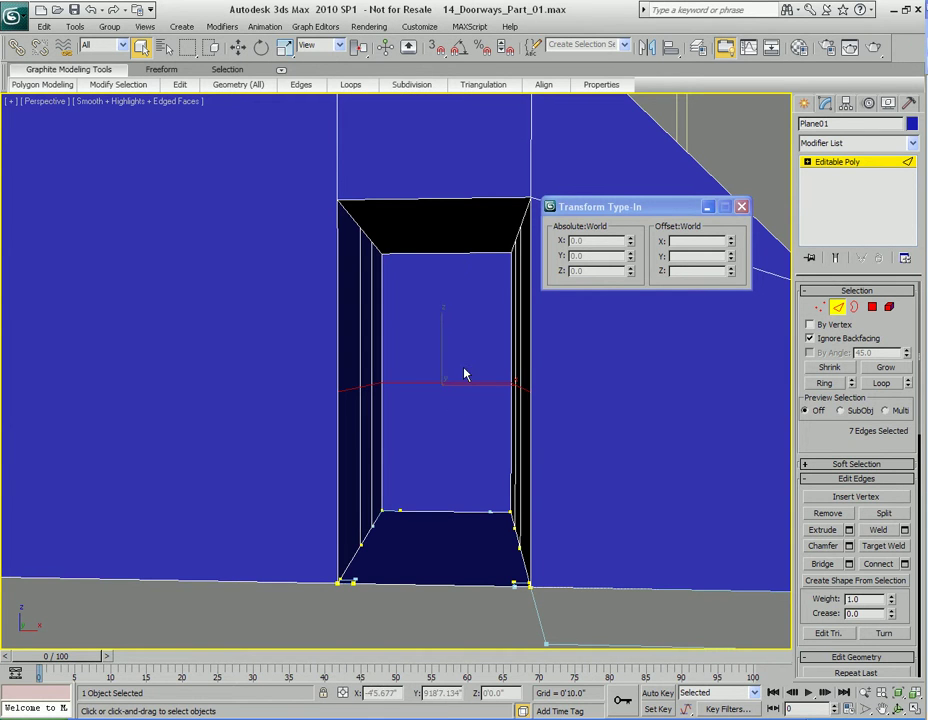
Raise the selected horizontal line of edges inside the doorway to an absolute world Z height of 7'.
{"action": "key", "text": "w"}
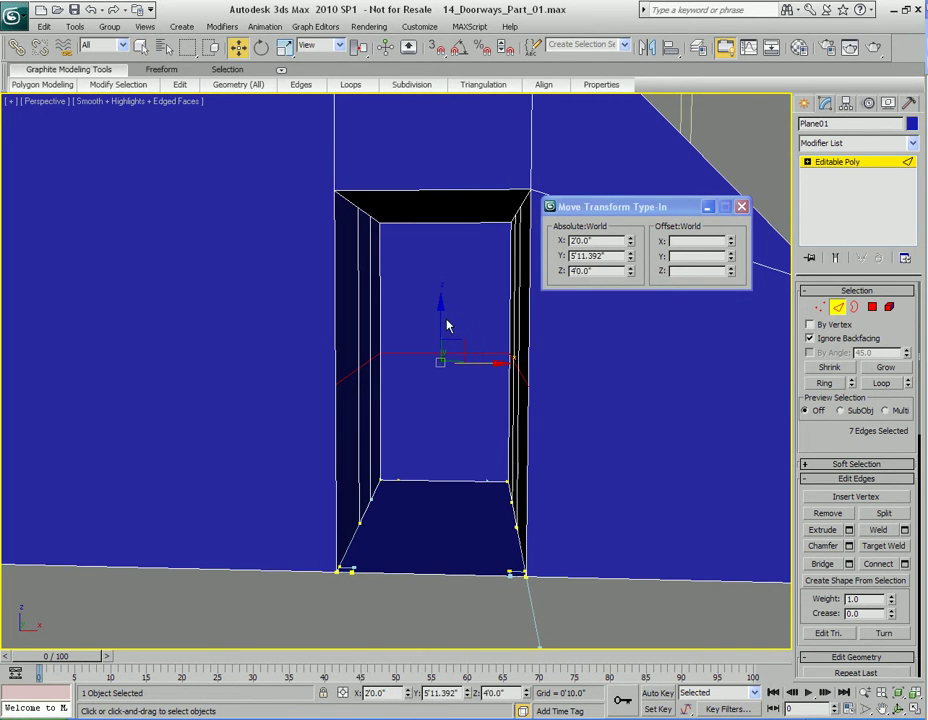
{"action": "double_click", "coordinate": [599, 271]}
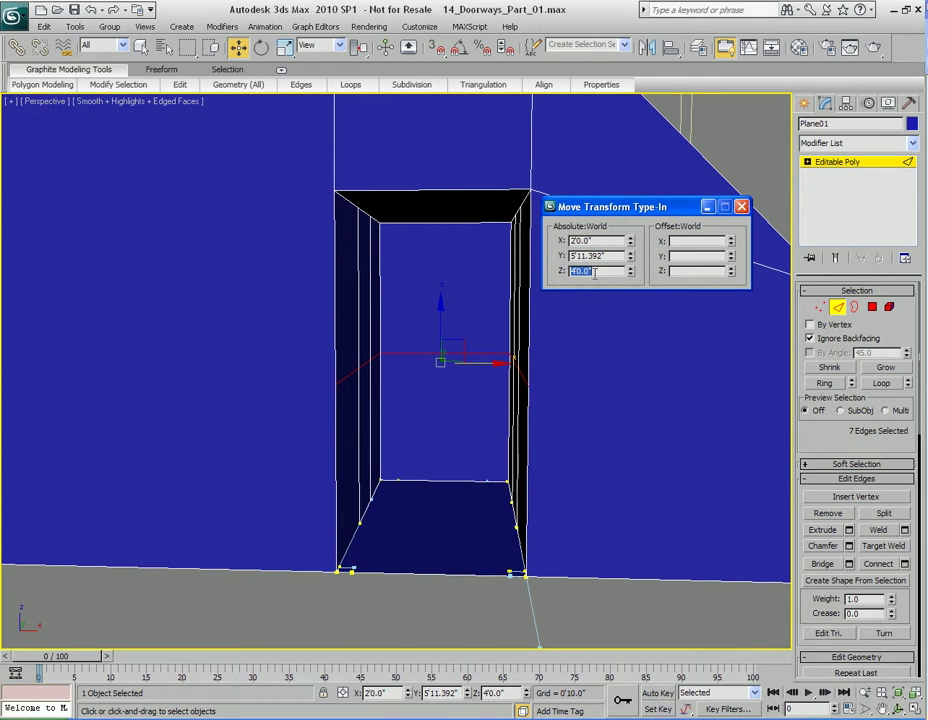
{"action": "middle_click_drag", "start_coordinate": [437, 385], "coordinate": [443, 395], "text": "alt"}
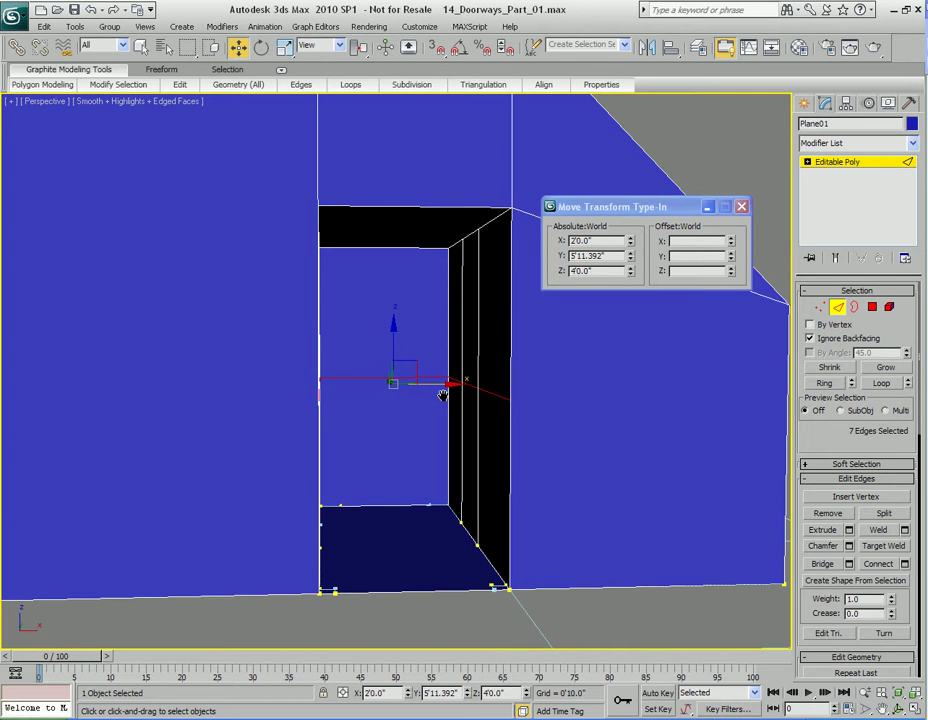
{"action": "middle_click_drag", "start_coordinate": [605, 288], "coordinate": [530, 386], "text": "alt"}
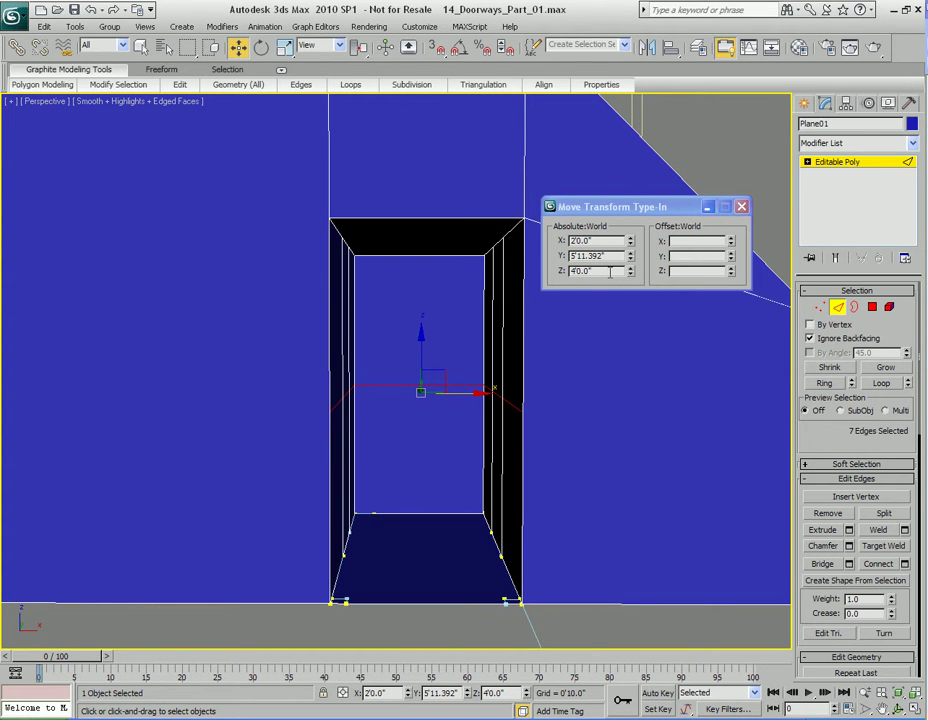
{"action": "double_click", "coordinate": [609, 272]}
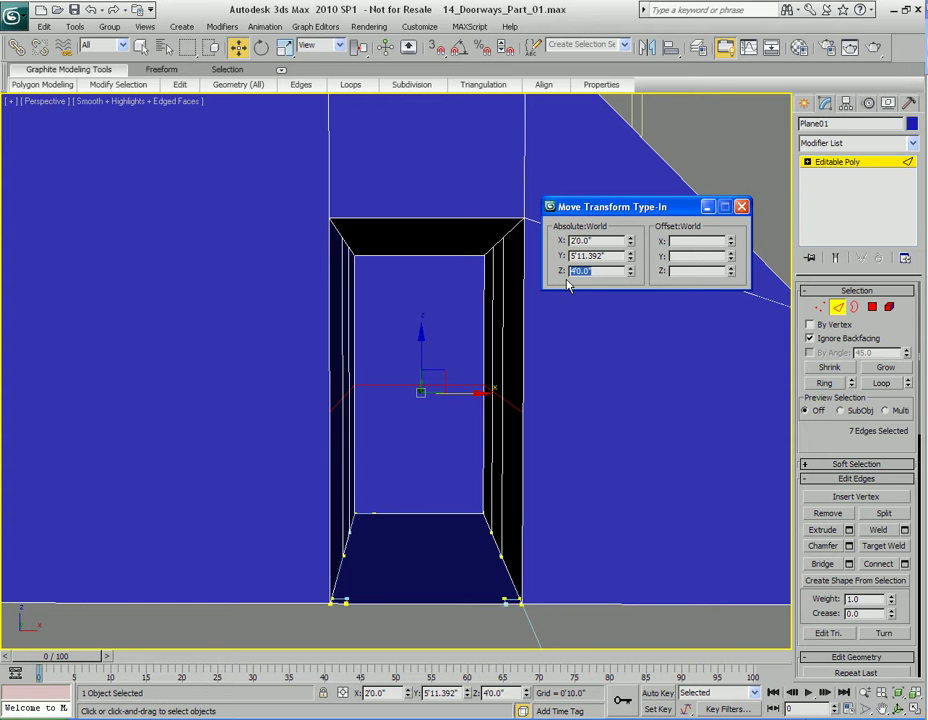
{"action": "type", "text": "7'"}
{"action": "key", "text": "Return"}
Remove the four short intermediate vertical edges above the horizontal line on both side jambs, and clear the selection.
{"action": "middle_click_drag", "start_coordinate": [548, 310], "coordinate": [549, 418], "text": "alt"}
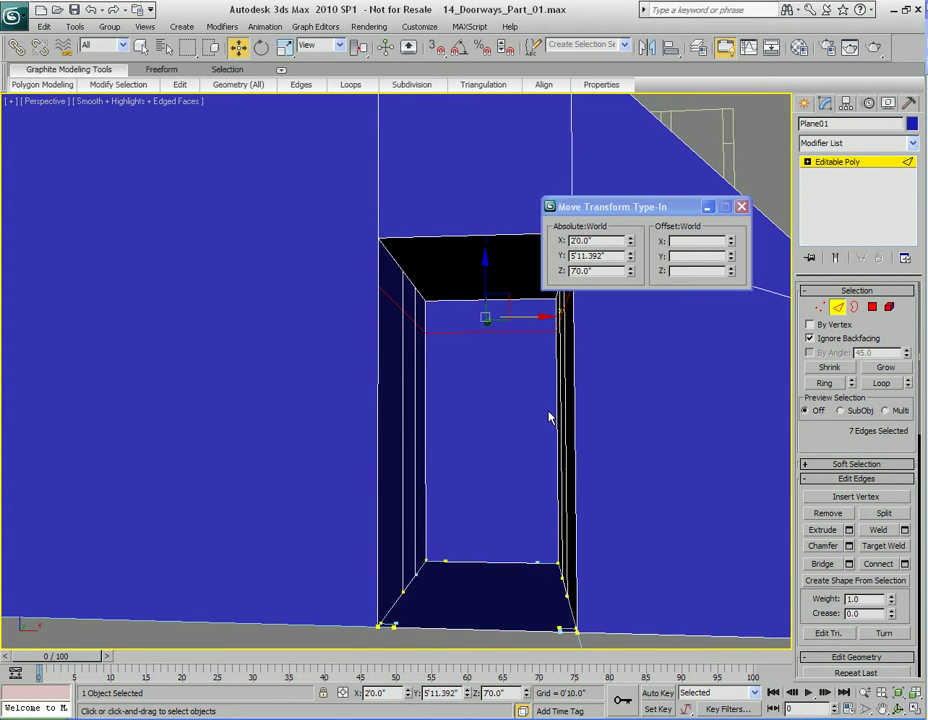
{"action": "middle_click_drag", "start_coordinate": [505, 354], "coordinate": [527, 416]}
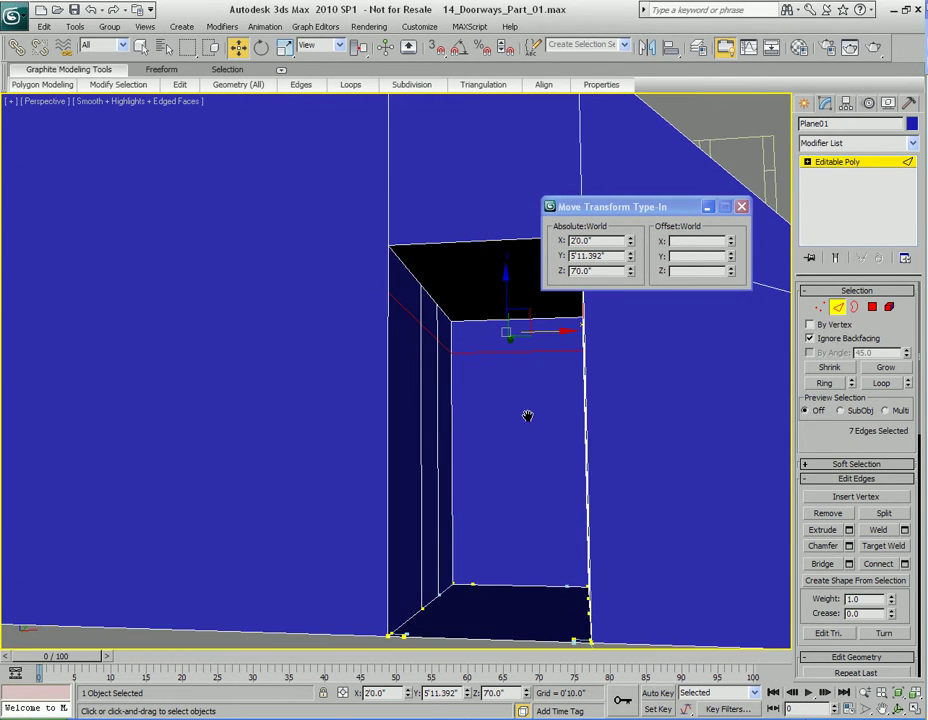
{"action": "key", "text": "q"}
{"action": "left_click", "coordinate": [435, 320]}
{"action": "middle_click_drag", "start_coordinate": [503, 387], "coordinate": [535, 397], "text": "alt"}
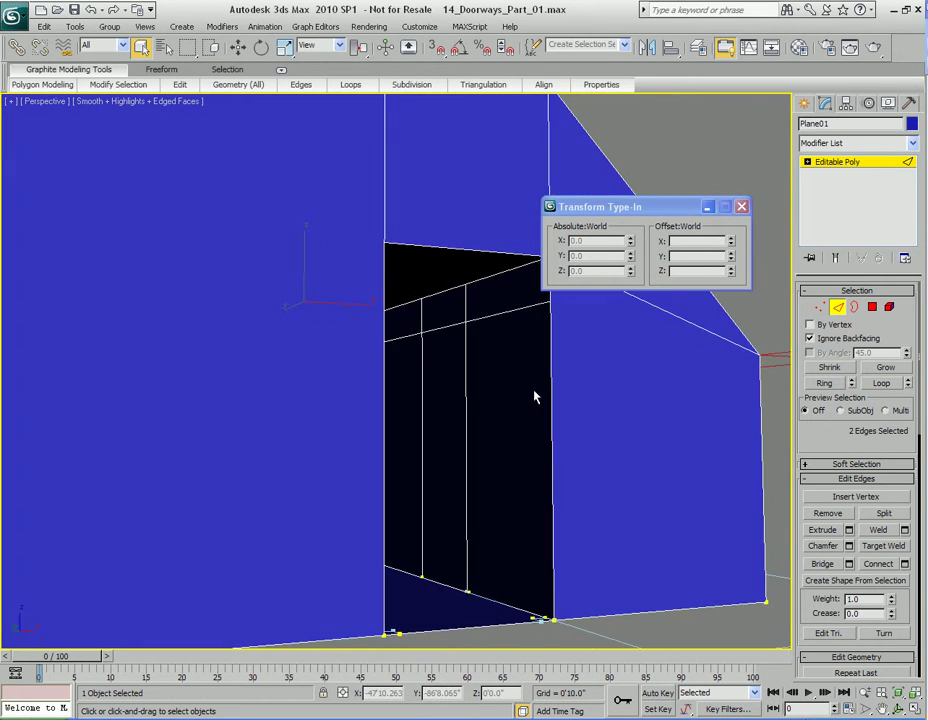
{"action": "scroll", "coordinate": [535, 397], "scroll_direction": "up", "scroll_amount": 3}
{"action": "left_click", "coordinate": [497, 315], "text": "ctrl"}
{"action": "left_click", "coordinate": [433, 333], "text": "ctrl"}
{"action": "middle_click_drag", "start_coordinate": [549, 383], "coordinate": [518, 375], "text": "alt"}
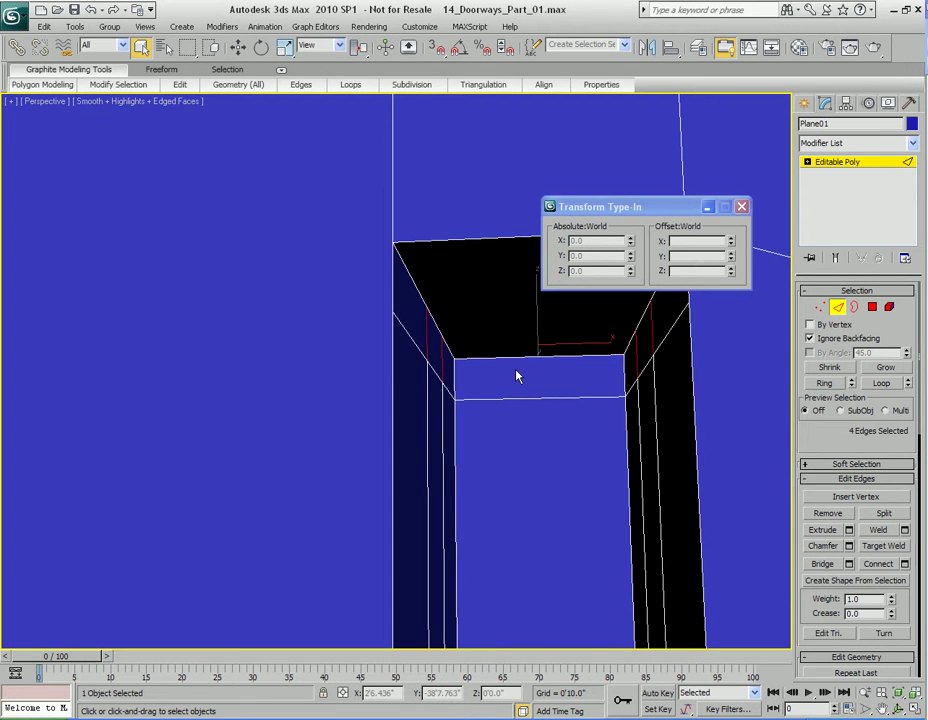
{"action": "left_click", "coordinate": [516, 376]}
Connect the upper horizontal edge and the floor edge of the doorway's back wall with 2 segments, keeping the settings open.
{"action": "middle_click_drag", "start_coordinate": [534, 472], "coordinate": [510, 388], "text": "alt"}
{"action": "middle_click_drag", "start_coordinate": [505, 333], "coordinate": [436, 436], "text": "alt"}
{"action": "left_click", "coordinate": [472, 279]}
{"action": "left_click", "coordinate": [428, 527], "text": "ctrl"}
{"action": "right_click", "coordinate": [456, 336]}
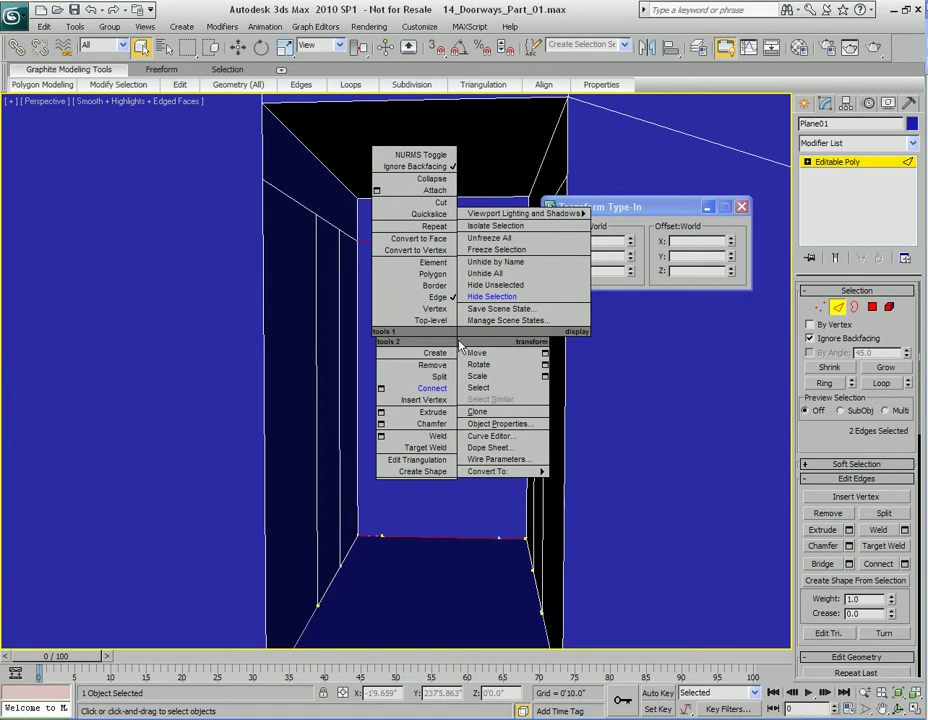
{"action": "left_click", "coordinate": [381, 394]}
{"action": "left_click_drag", "start_coordinate": [468, 309], "coordinate": [174, 231]}
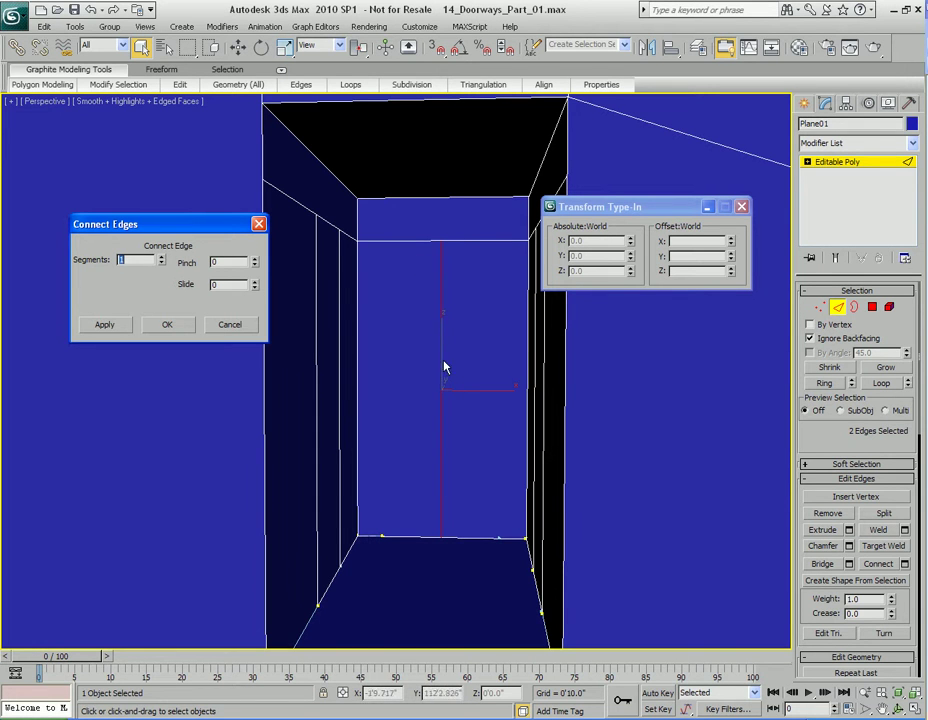
{"action": "mouse_move", "coordinate": [164, 261]}
{"action": "left_mouse_down"}
{"action": "mouse_move", "coordinate": [120, 185]}
{"action": "mouse_move", "coordinate": [117, 201]}
{"action": "mouse_move", "coordinate": [118, 176]}
{"action": "mouse_move", "coordinate": [151, 268]}
{"action": "left_mouse_up"}
{"action": "double_click", "coordinate": [148, 260]}
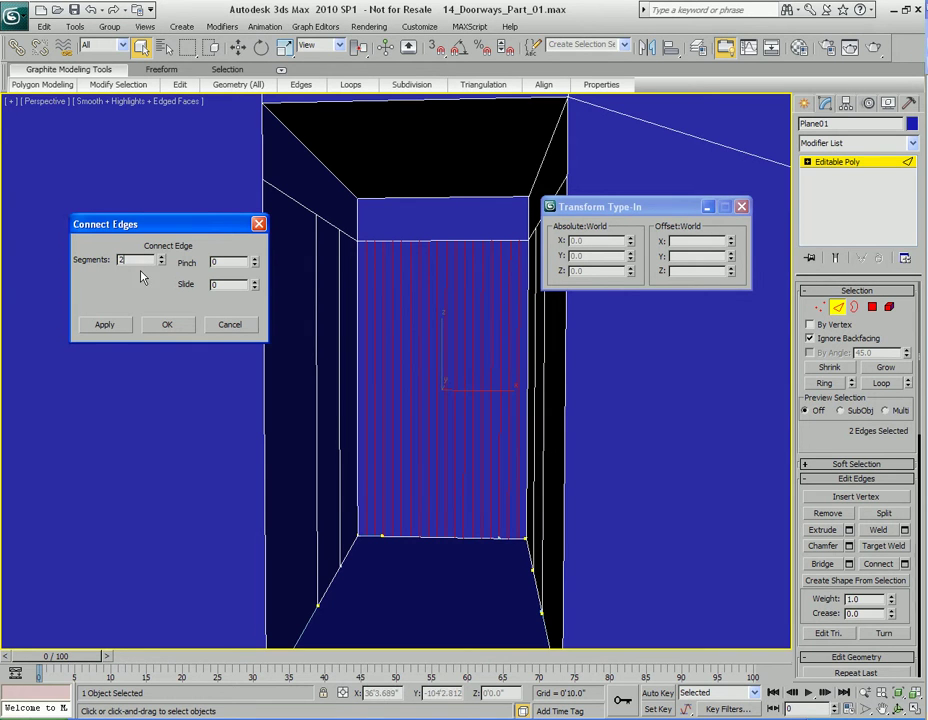
{"action": "middle_click_drag", "start_coordinate": [453, 363], "coordinate": [406, 356], "text": "alt"}
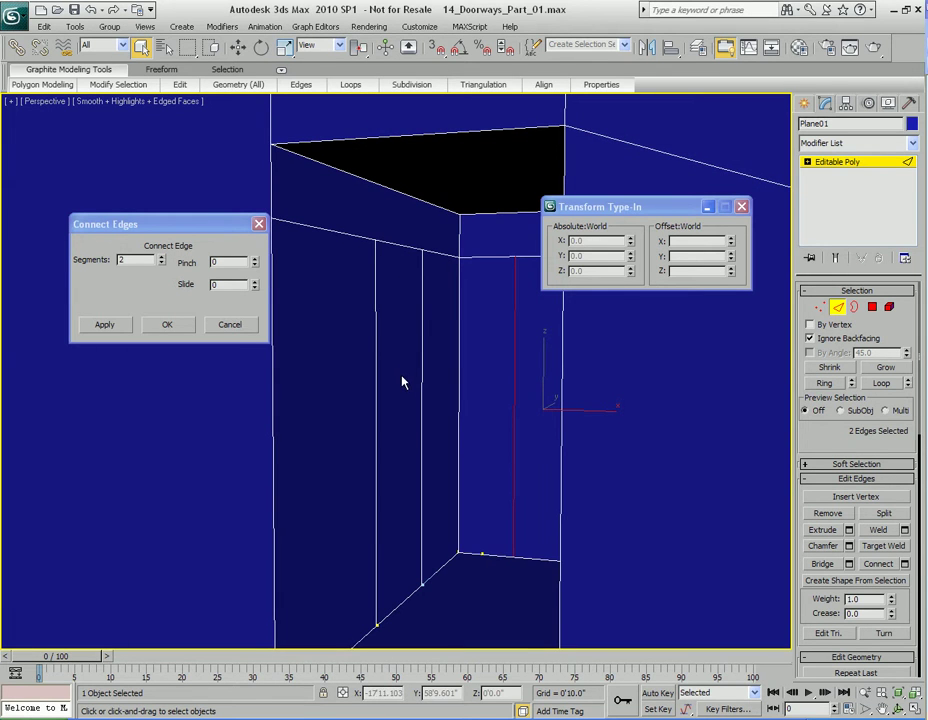
{"action": "middle_click_drag", "start_coordinate": [383, 437], "coordinate": [408, 433], "text": "alt"}
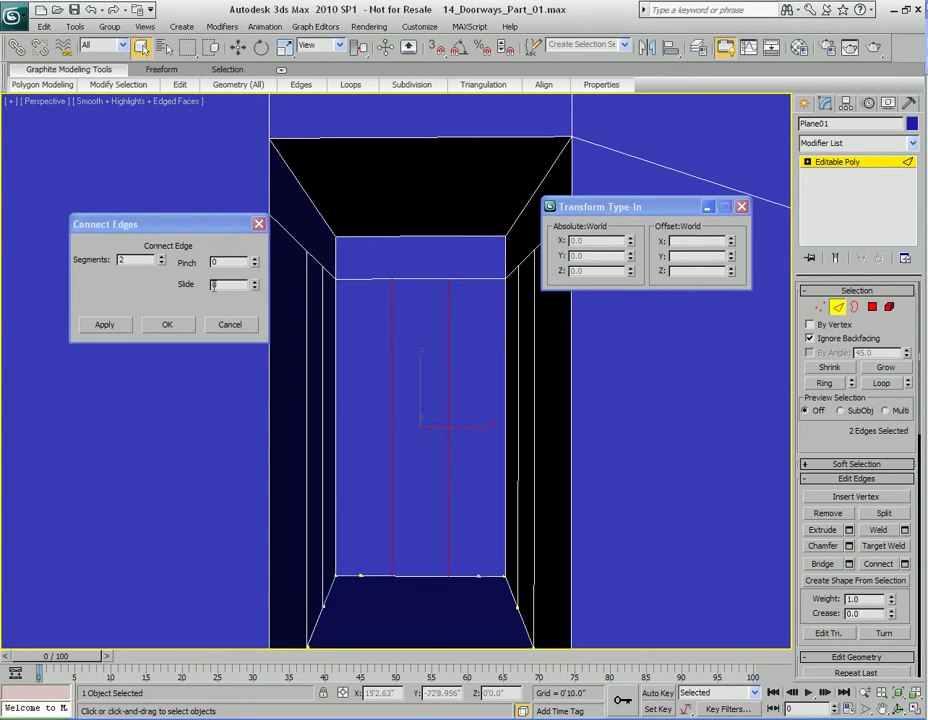
Spread the two connecting vertical edges with a Pinch of 46 and a Slide of 0, and accept the connection.
{"action": "left_click_drag", "start_coordinate": [256, 264], "coordinate": [258, 219]}
{"action": "left_click_drag", "start_coordinate": [257, 171], "coordinate": [247, 235]}
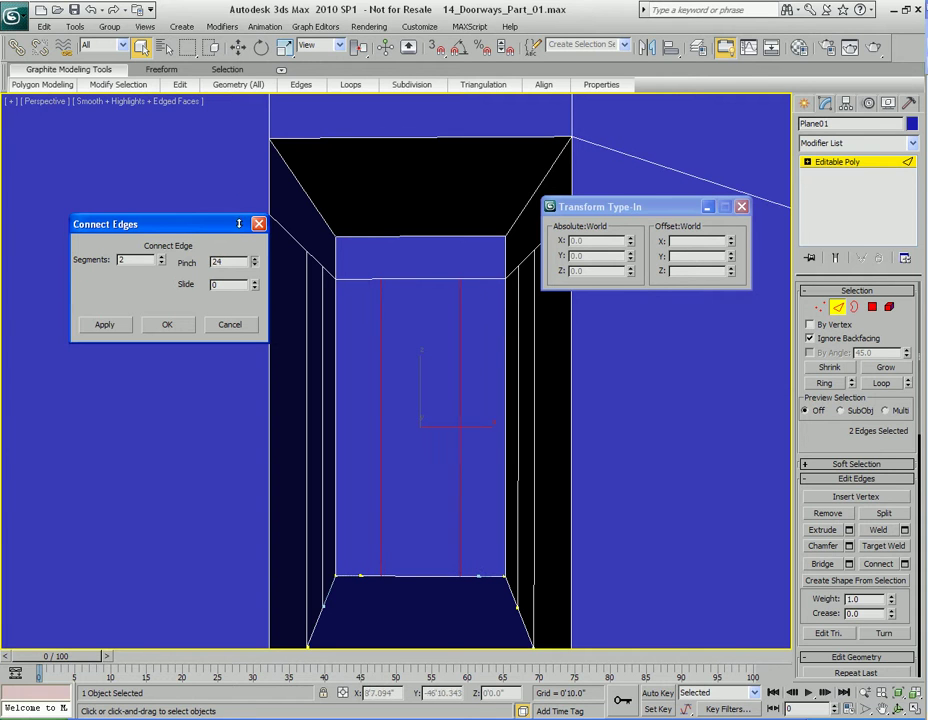
{"action": "left_click_drag", "start_coordinate": [236, 246], "coordinate": [237, 193]}
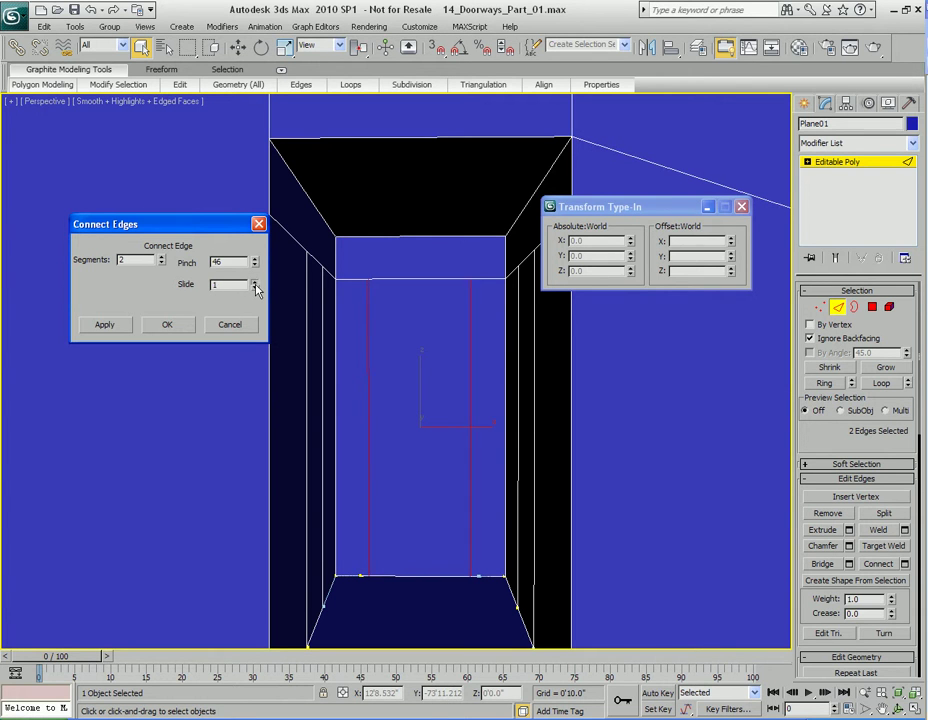
{"action": "left_click_drag", "start_coordinate": [256, 289], "coordinate": [231, 273]}
{"action": "left_click_drag", "start_coordinate": [228, 320], "coordinate": [237, 267]}
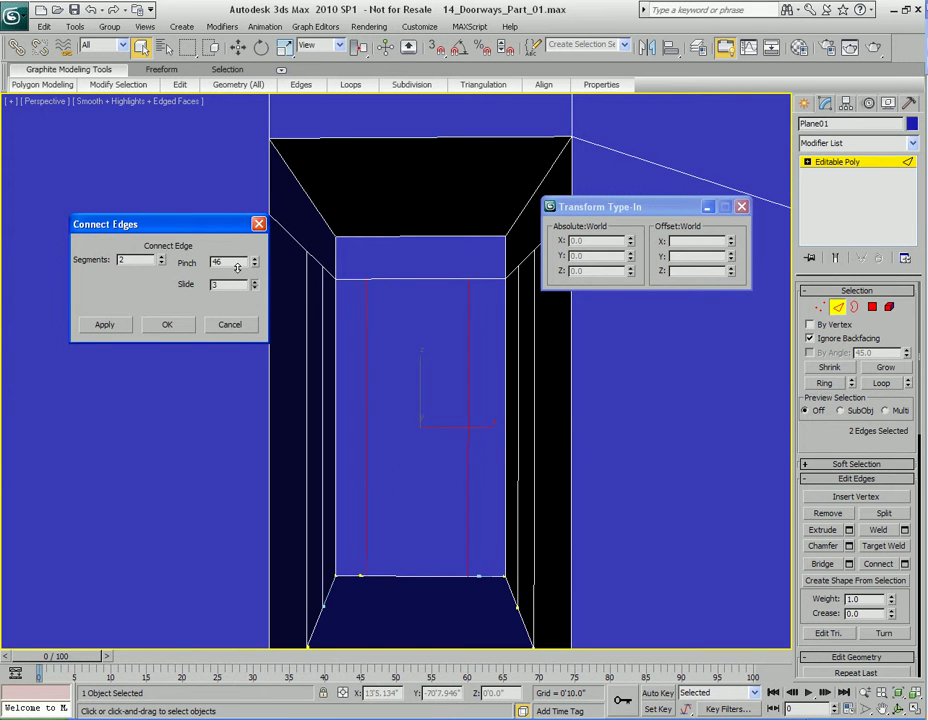
{"action": "left_click_drag", "start_coordinate": [231, 317], "coordinate": [229, 326]}
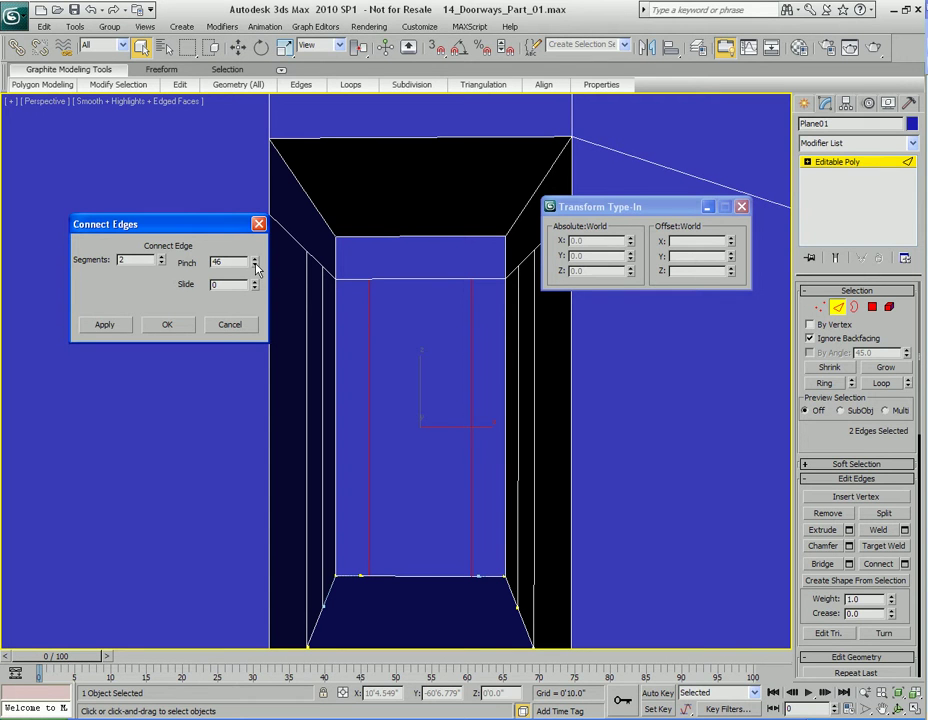
{"action": "left_click", "coordinate": [168, 325]}
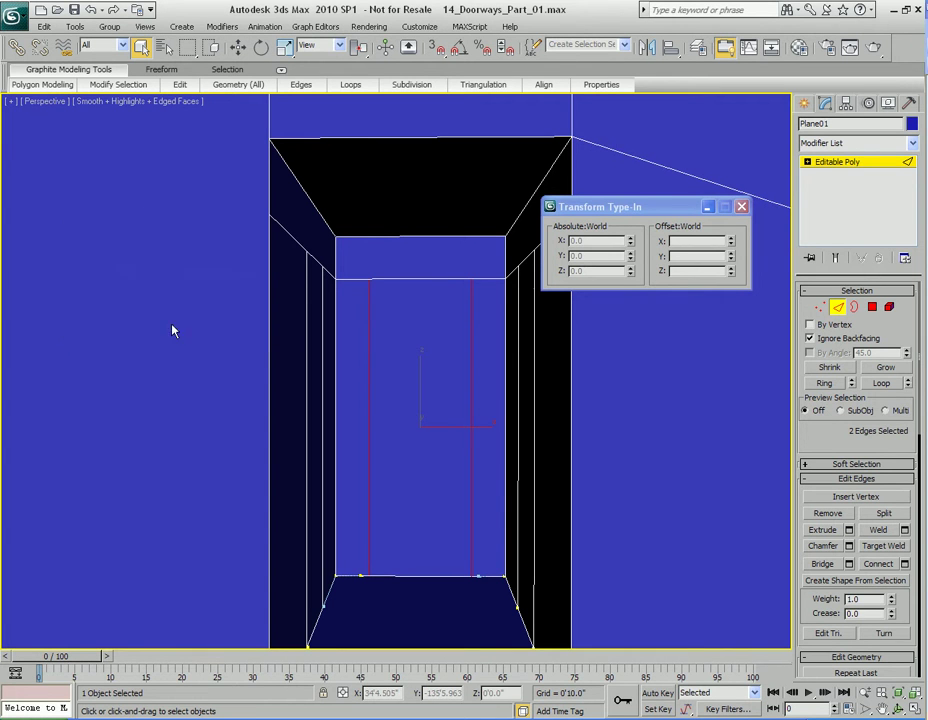
In Polygon mode, select the center panel of the back wall and the narrow lower panel on each side jamb.
{"action": "middle_click_drag", "start_coordinate": [389, 422], "coordinate": [475, 430], "text": "alt"}
{"action": "key", "text": "4"}
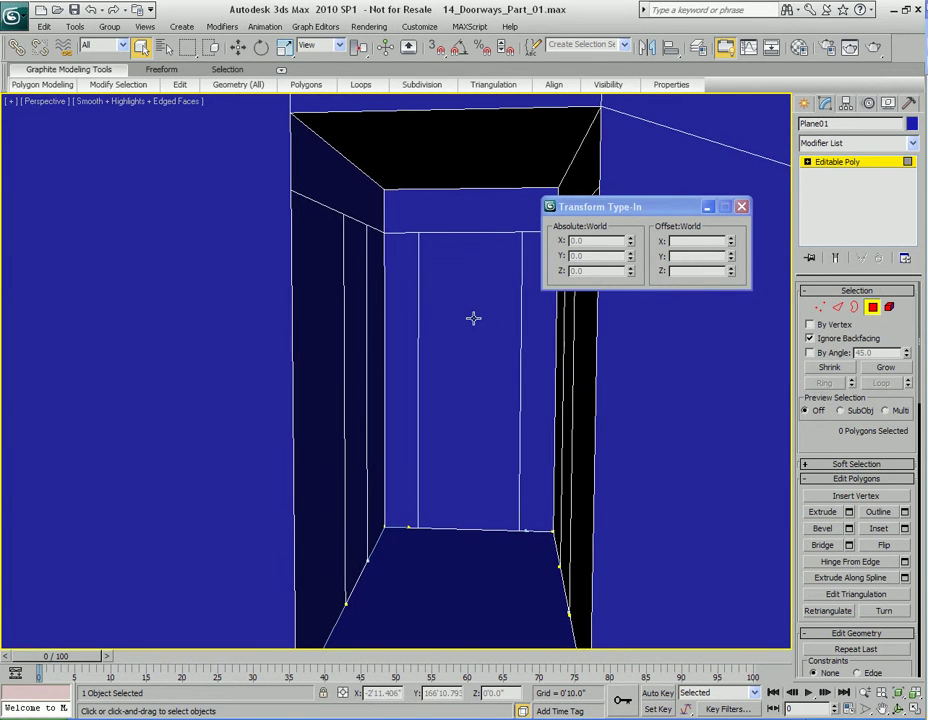
{"action": "left_click", "coordinate": [474, 319]}
{"action": "middle_click_drag", "start_coordinate": [474, 317], "coordinate": [483, 400], "text": "alt"}
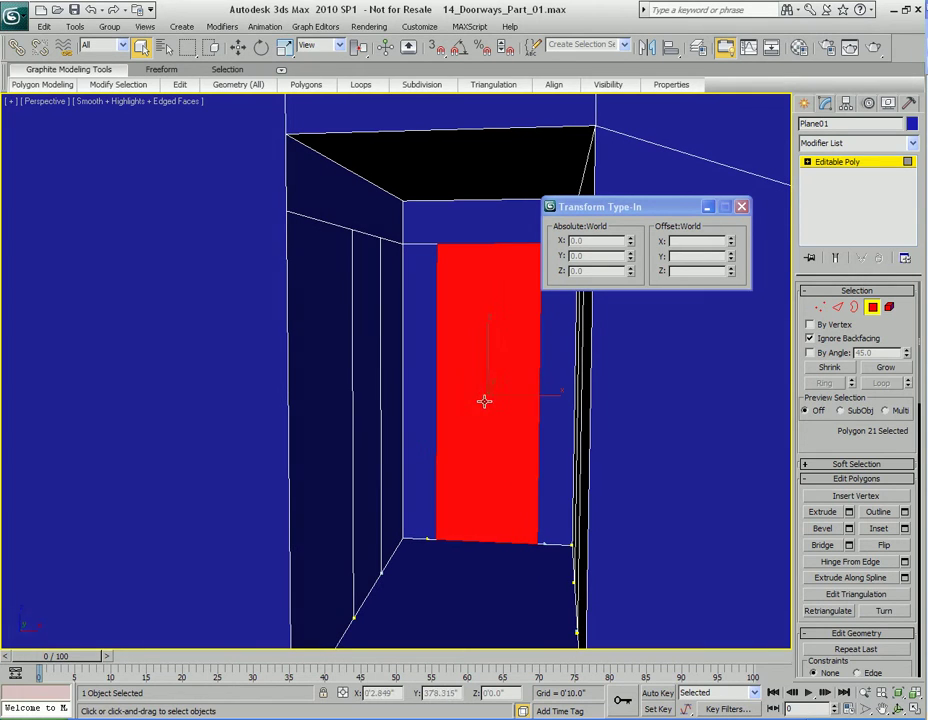
{"action": "left_click", "coordinate": [371, 333], "text": "ctrl"}
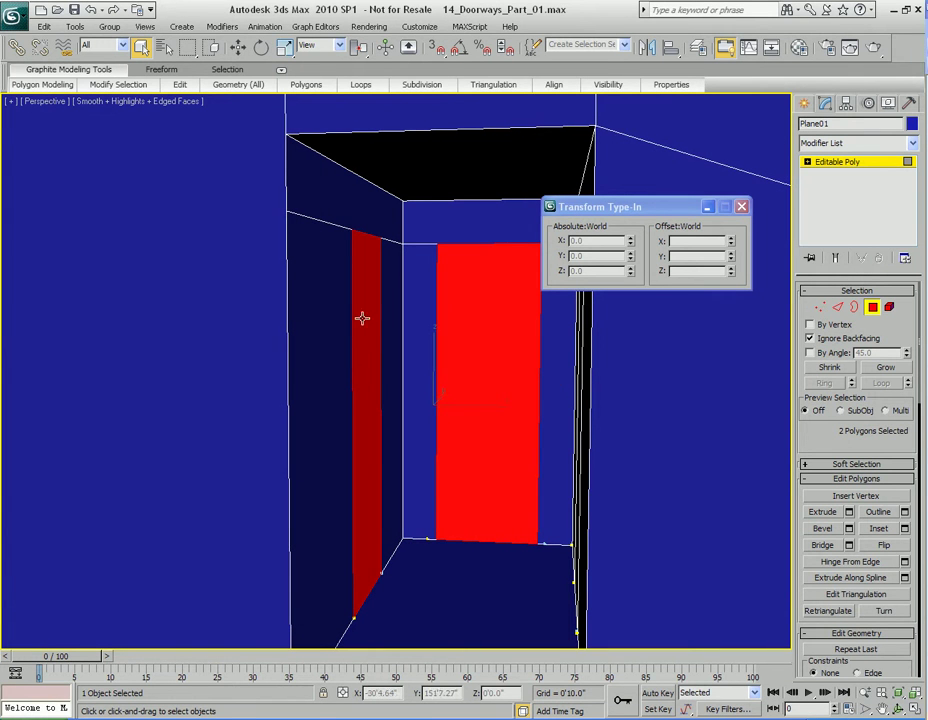
{"action": "mouse_move", "coordinate": [365, 451]}
{"action": "middle_mouse_down"}
{"action": "mouse_move", "coordinate": [352, 452]}
{"action": "mouse_move", "coordinate": [379, 452]}
{"action": "middle_mouse_up"}
{"action": "left_click", "coordinate": [413, 369], "text": "ctrl"}
{"action": "mouse_move", "coordinate": [381, 391]}
{"action": "middle_mouse_down", "text": "alt"}
{"action": "mouse_move", "coordinate": [391, 416]}
{"action": "mouse_move", "coordinate": [404, 416]}
{"action": "mouse_move", "coordinate": [377, 424]}
{"action": "mouse_move", "coordinate": [390, 373]}
{"action": "middle_mouse_up", "text": "alt"}
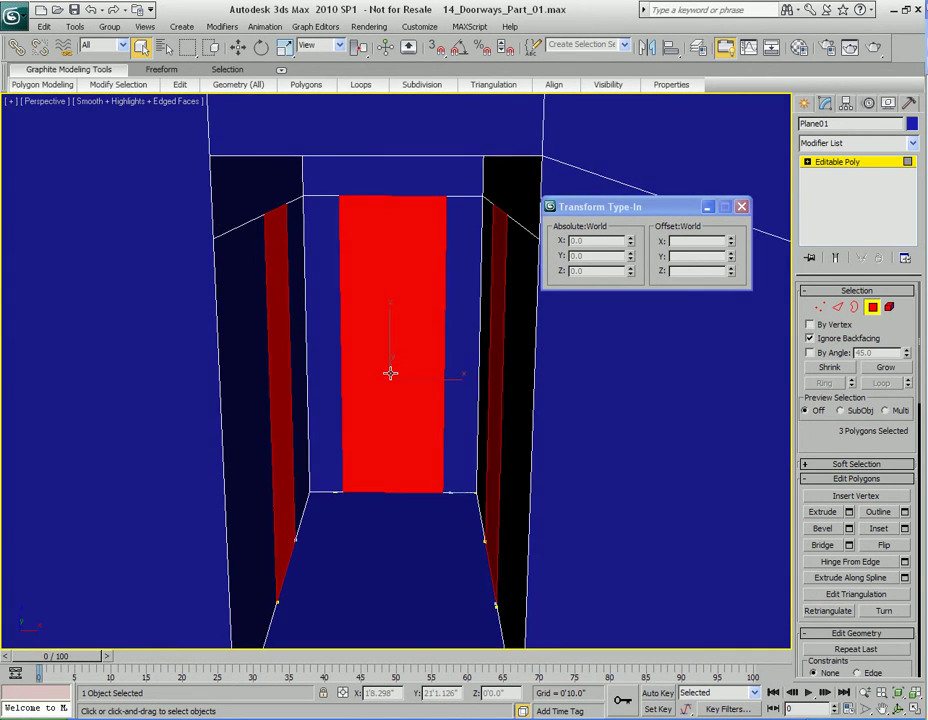
Extrude the three selected door panels freehand outward from the recess to form shallow openings, and leave the Extrude tool.
{"action": "right_click", "coordinate": [414, 286]}
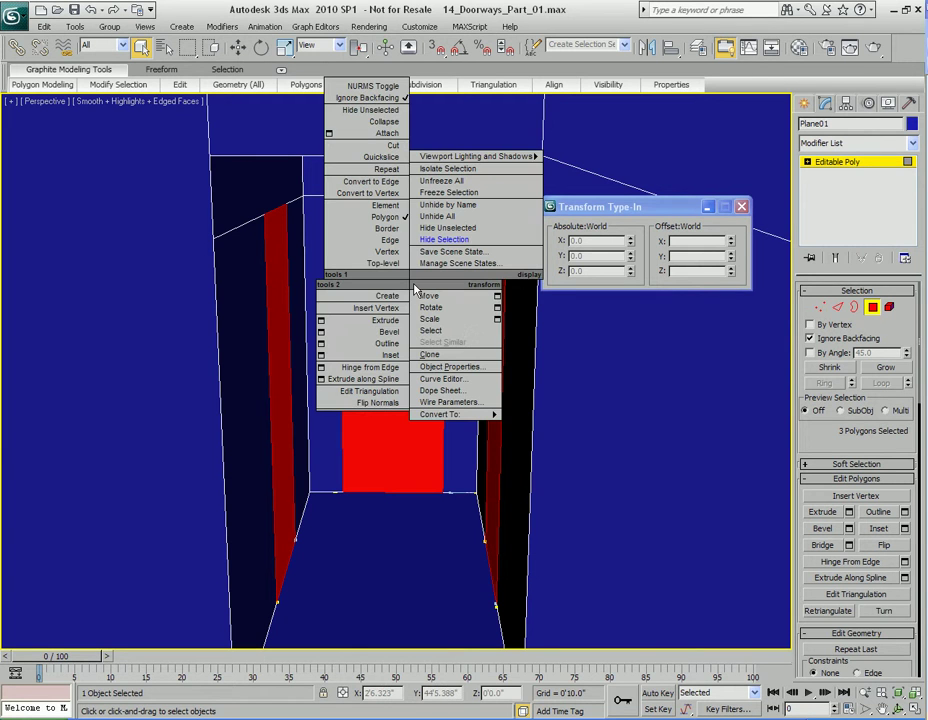
{"action": "left_click", "coordinate": [376, 321]}
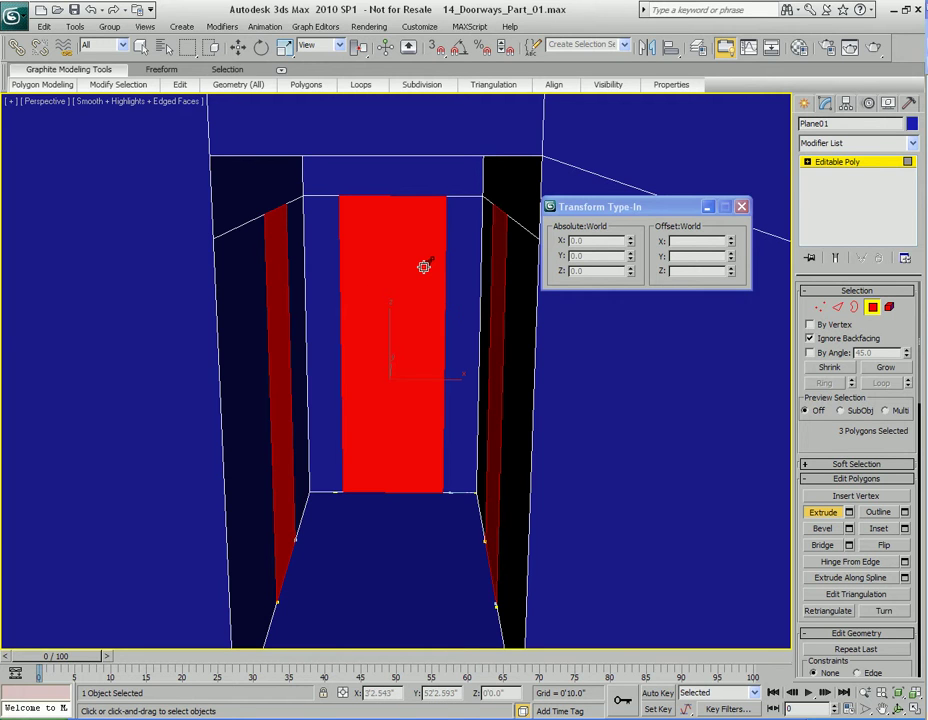
{"action": "left_click_drag", "start_coordinate": [412, 270], "coordinate": [391, 315]}
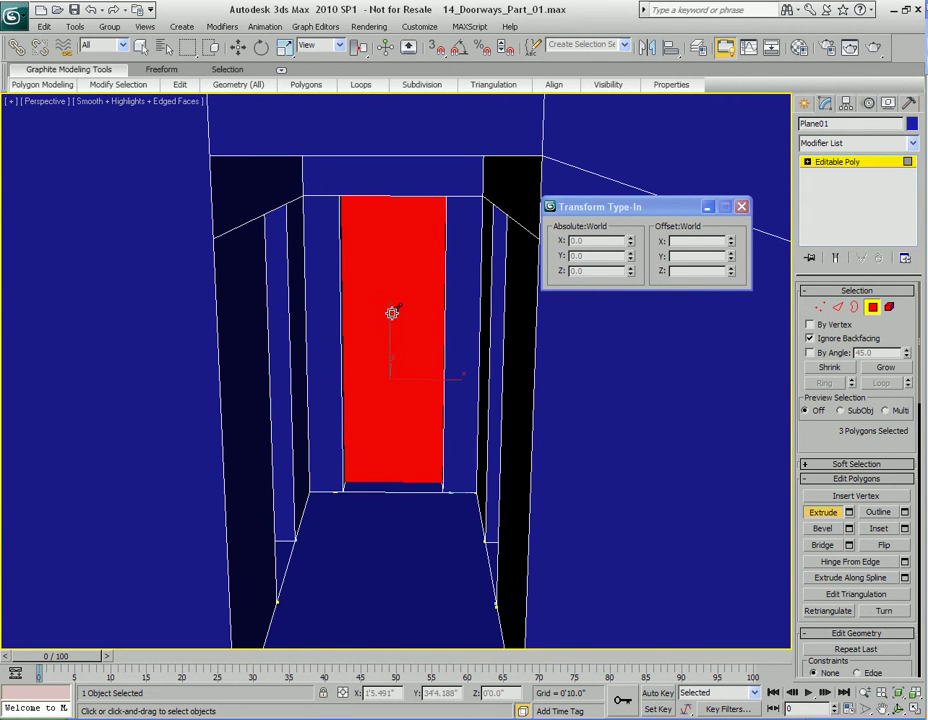
{"action": "middle_click_drag", "start_coordinate": [412, 350], "coordinate": [296, 354], "text": "alt"}
{"action": "right_click", "coordinate": [406, 322]}
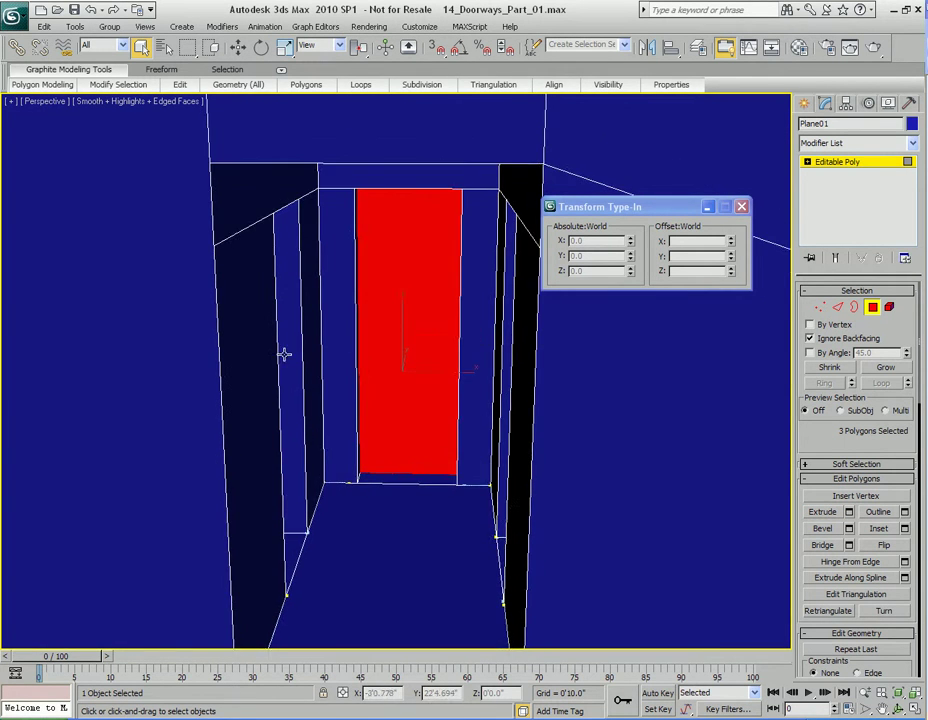
Examine the three extruded door openings from several sides and compare their depth with the floor plan outline.
{"action": "scroll", "coordinate": [325, 377], "scroll_direction": "up", "scroll_amount": 6}
{"action": "scroll", "coordinate": [326, 385], "scroll_direction": "down", "scroll_amount": 6}
{"action": "middle_click_drag", "start_coordinate": [307, 416], "coordinate": [472, 368], "text": "alt"}
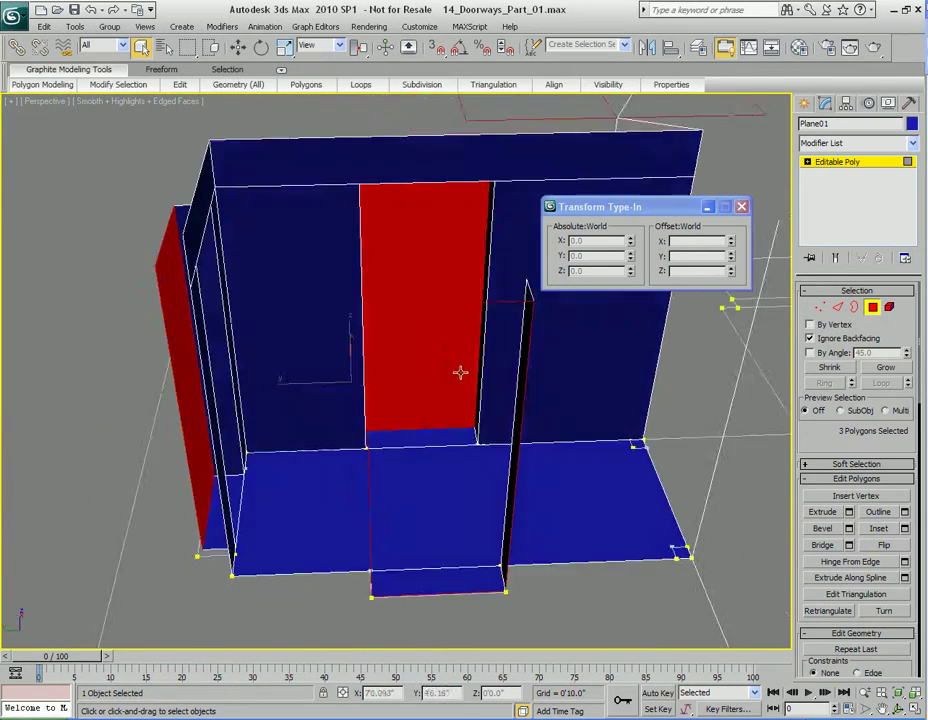
{"action": "scroll", "coordinate": [325, 373], "scroll_direction": "up", "scroll_amount": 5}
{"action": "middle_click_drag", "start_coordinate": [325, 373], "coordinate": [435, 381], "text": "alt"}
{"action": "scroll", "coordinate": [348, 336], "scroll_direction": "down", "scroll_amount": 5}
{"action": "scroll", "coordinate": [297, 341], "scroll_direction": "up", "scroll_amount": 5}
{"action": "middle_click_drag", "start_coordinate": [297, 341], "coordinate": [363, 347], "text": "alt"}
{"action": "scroll", "coordinate": [321, 329], "scroll_direction": "down", "scroll_amount": 5}
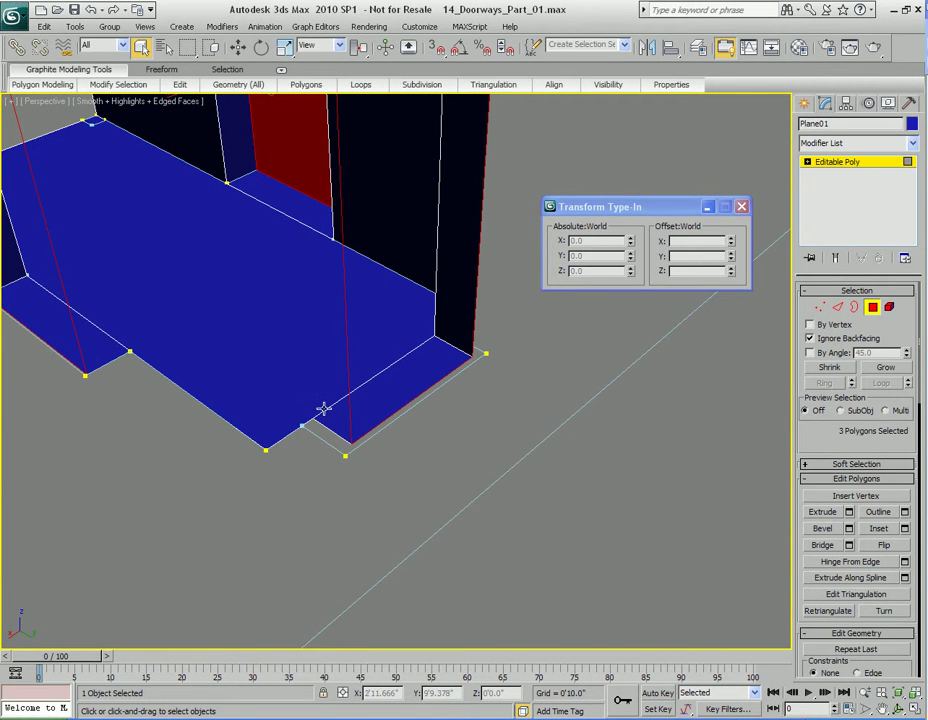
{"action": "middle_click_drag", "start_coordinate": [348, 425], "coordinate": [317, 404], "text": "alt"}
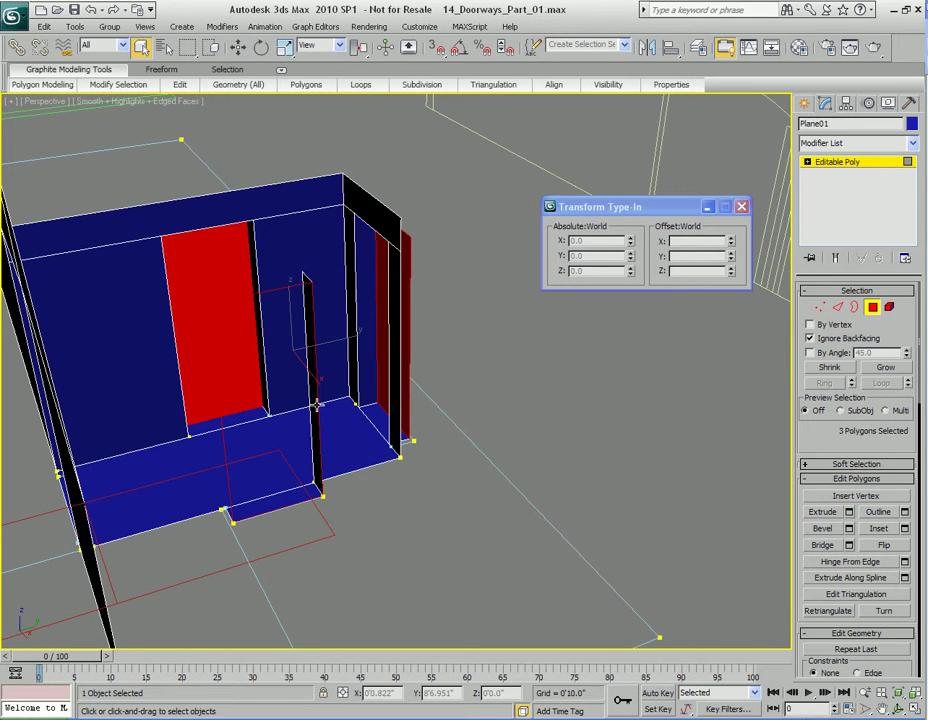
{"action": "middle_click_drag", "start_coordinate": [466, 488], "coordinate": [429, 457], "text": "alt"}
{"action": "scroll", "coordinate": [429, 457], "scroll_direction": "up", "scroll_amount": 8}
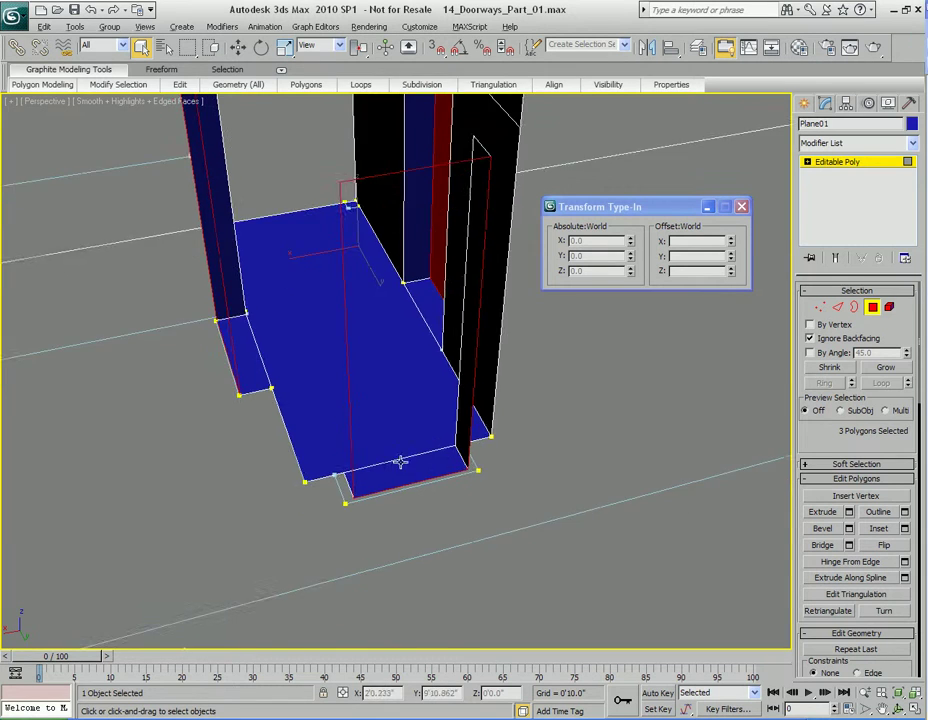
{"action": "middle_click_drag", "start_coordinate": [515, 490], "coordinate": [497, 464], "text": "alt"}
Check the Y position of the first floor spline's segment beyond the back wall's extruded opening, and undo the segment selection.
{"action": "key", "text": "4"}
{"action": "left_click", "coordinate": [483, 474]}
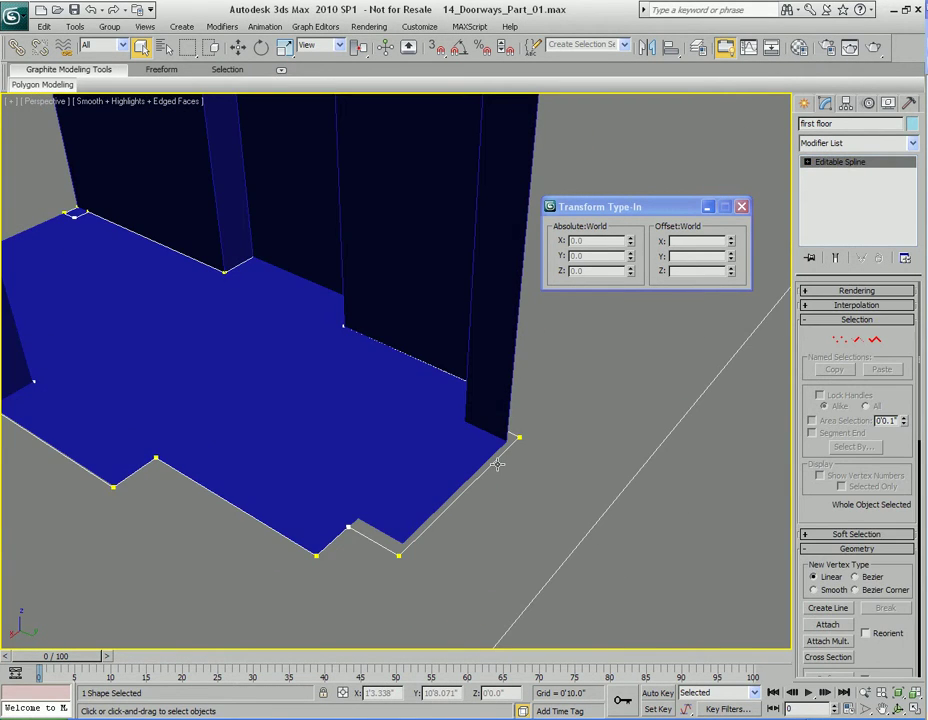
{"action": "left_click", "coordinate": [499, 478]}
{"action": "key", "text": "w"}
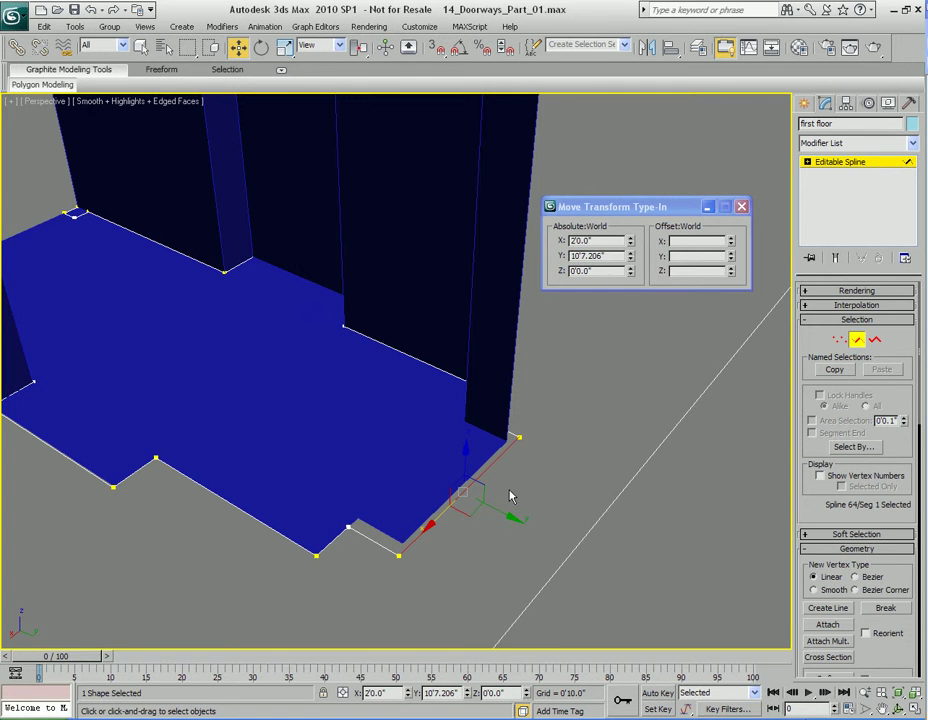
{"action": "double_click", "coordinate": [610, 256]}
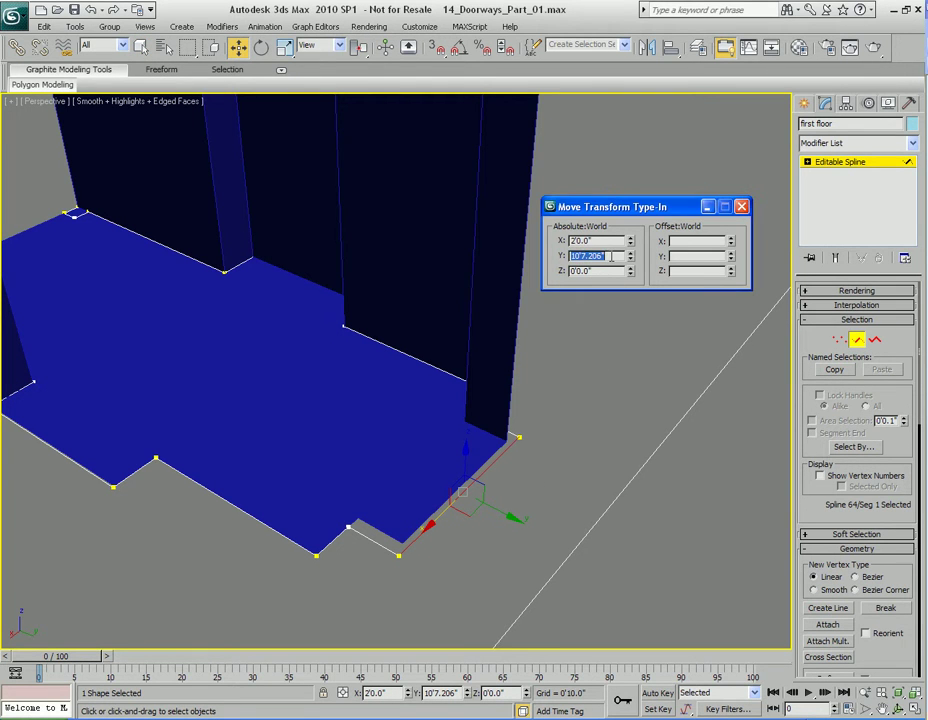
{"action": "key", "text": "shift+z"}
{"action": "key", "text": "ctrl+z"}
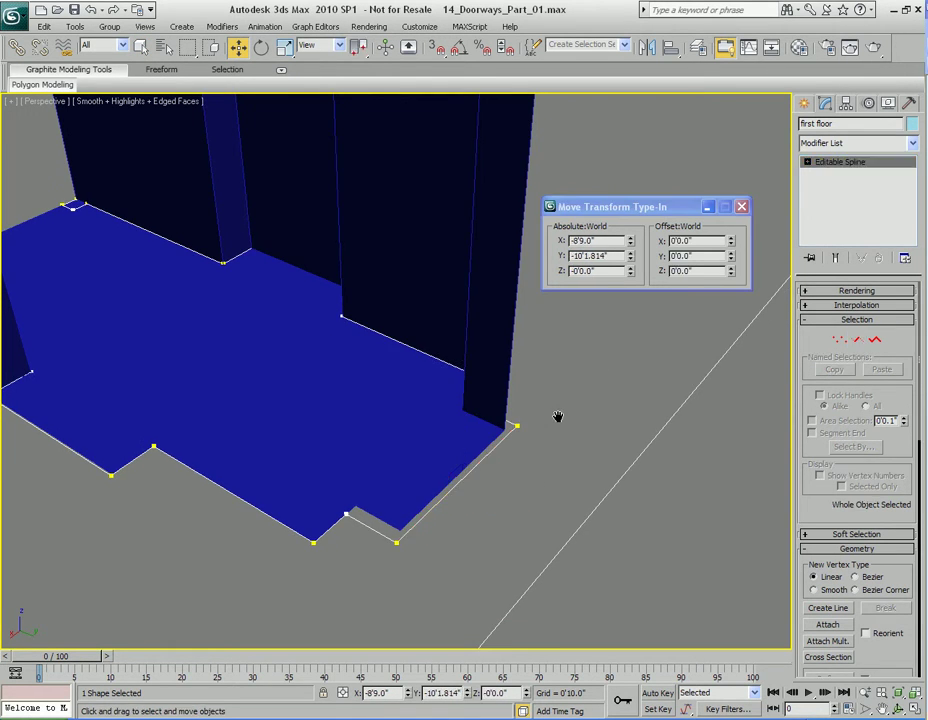
Undo the first floor spline selection to return to the building mesh in Polygon mode.
{"action": "key", "text": "shift+z"}
{"action": "key", "text": "shift+z"}
{"action": "key", "text": "ctrl+z"}
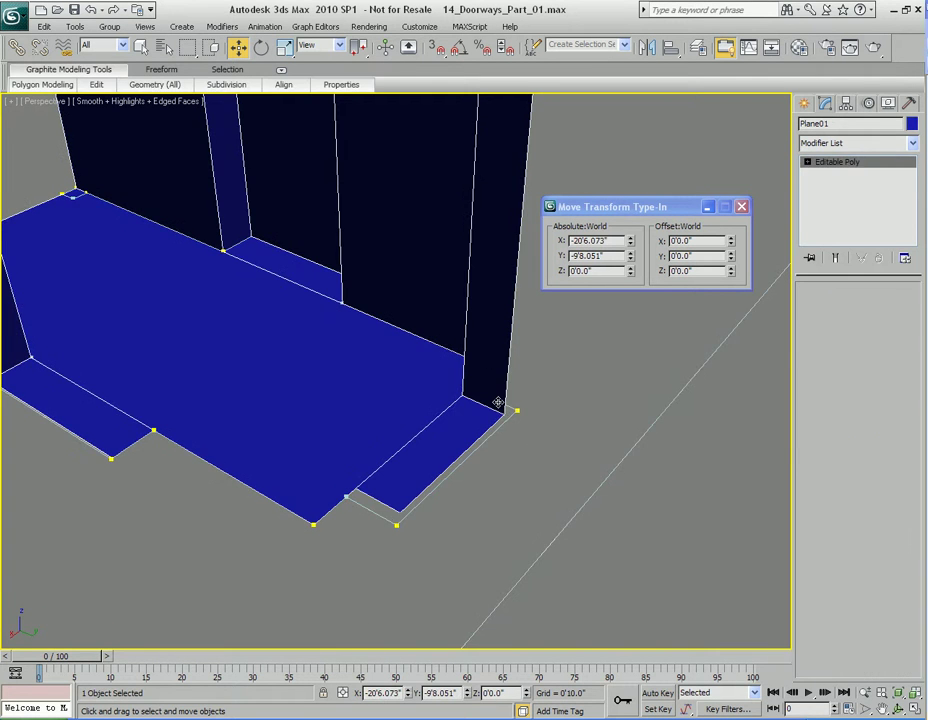
{"action": "key", "text": "ctrl+z"}
{"action": "key", "text": "shift+z"}
{"action": "key", "text": "shift+z"}
{"action": "key", "text": "q"}
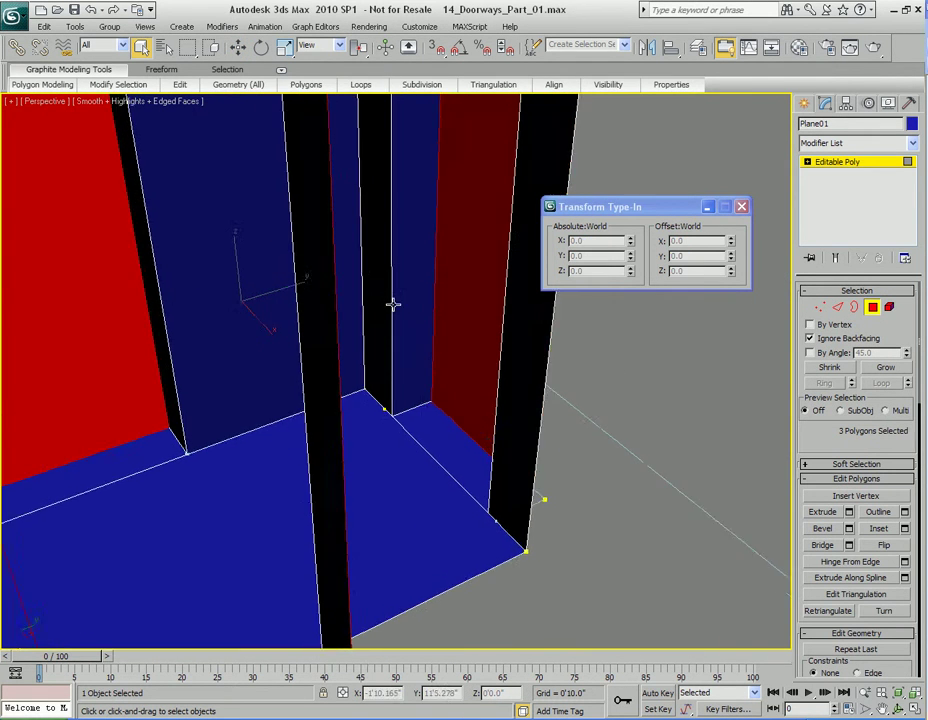
Select the end polygon of the back wall's extruded opening and set its world Y position to 10'7.206".
{"action": "key", "text": "shift+z"}
{"action": "left_click", "coordinate": [442, 252]}
{"action": "key", "text": "shift+z"}
{"action": "key", "text": "shift+z"}
{"action": "key", "text": "w"}
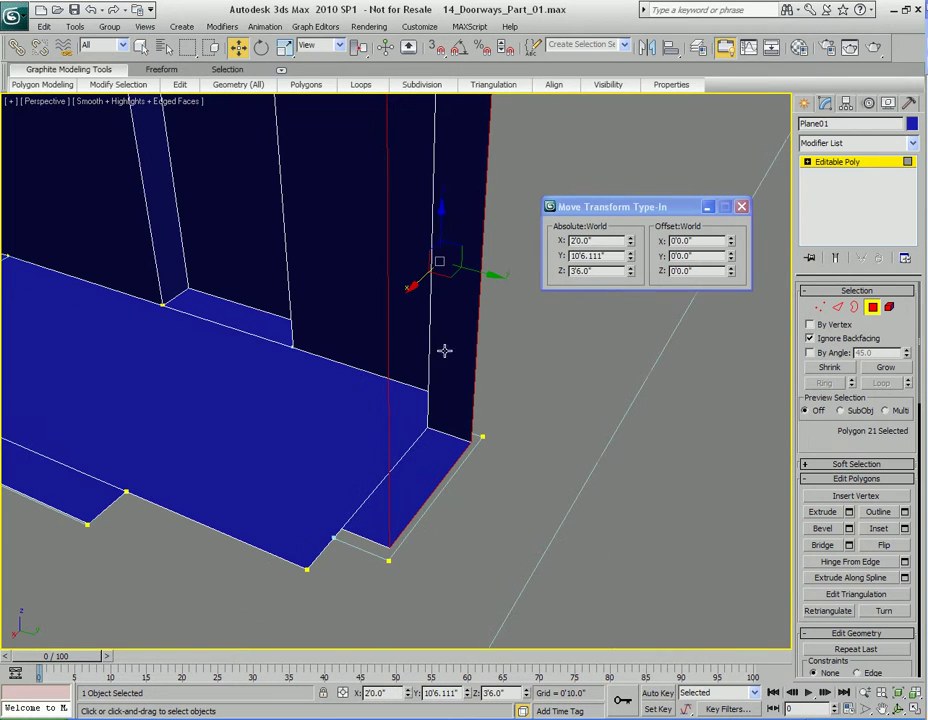
{"action": "left_click", "coordinate": [614, 255]}
{"action": "key", "text": "Return"}
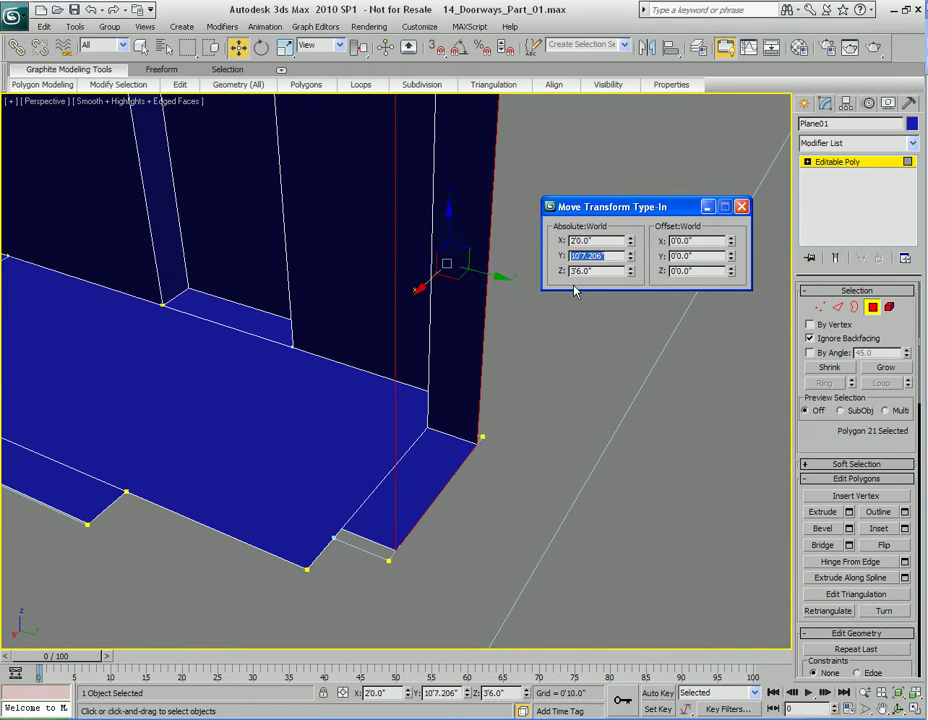
Select the first floor spline segment beside the back opening's lower-X jamb and copy its world X position.
{"action": "key", "text": "shift+z"}
{"action": "key", "text": "shift+z"}
{"action": "key", "text": "q"}
{"action": "key", "text": "shift+z"}
{"action": "key", "text": "shift+z"}
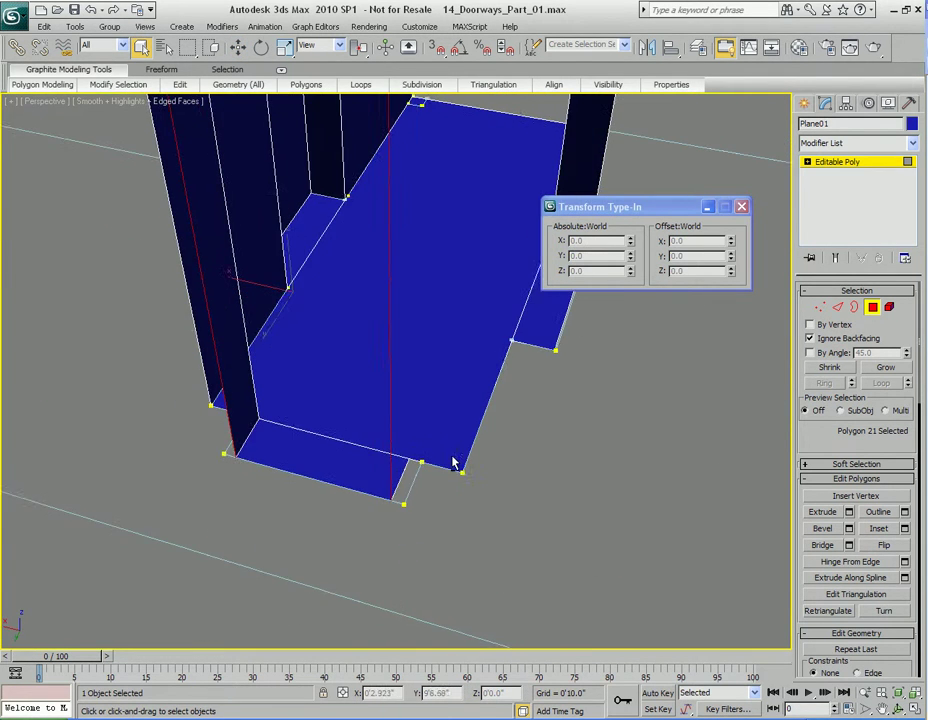
{"action": "key", "text": "shift+z"}
{"action": "key", "text": "shift+z"}
{"action": "key", "text": "shift+z"}
{"action": "key", "text": "shift+z"}
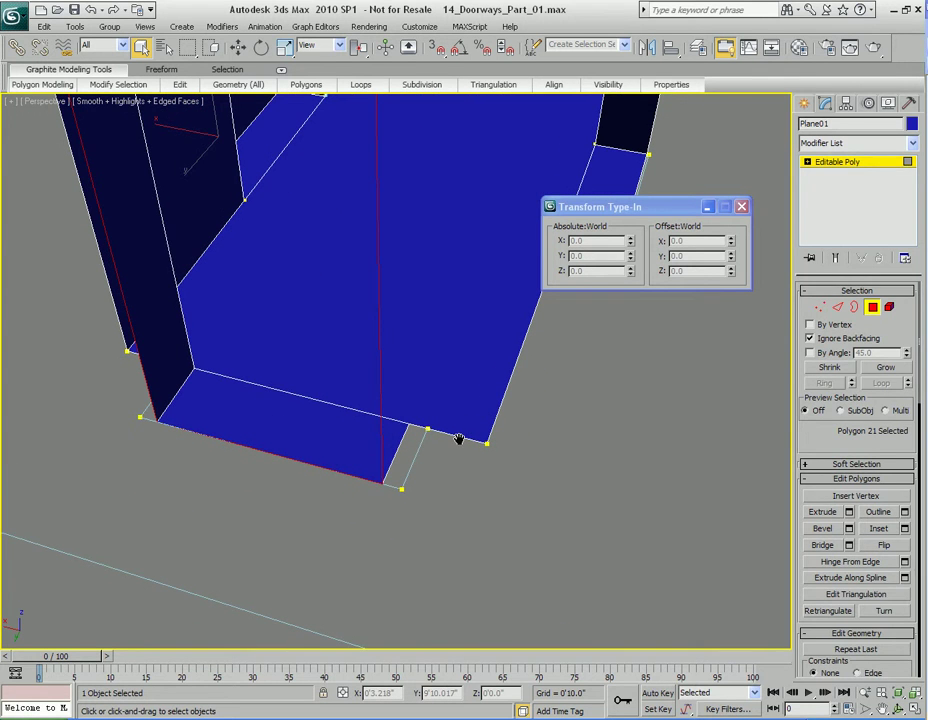
{"action": "key", "text": "2"}
{"action": "key", "text": "2"}
{"action": "left_click", "coordinate": [418, 449]}
{"action": "key", "text": "2"}
{"action": "left_click", "coordinate": [412, 462]}
{"action": "key", "text": "w"}
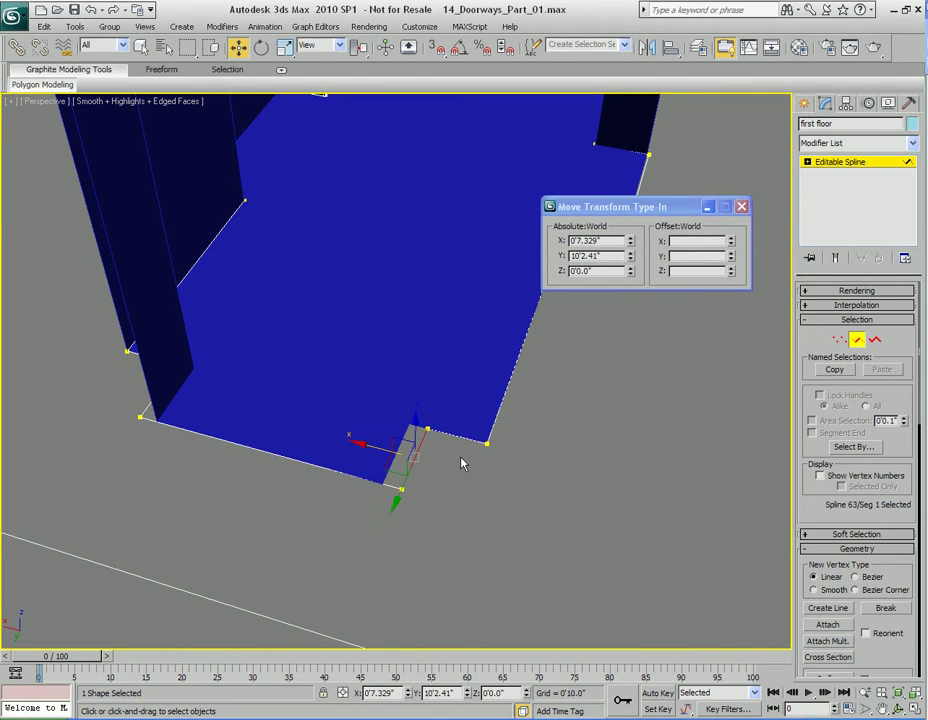
{"action": "double_click", "coordinate": [609, 242]}
{"action": "middle_click_drag", "start_coordinate": [380, 488], "coordinate": [390, 475]}
Select the back opening's lower-X jamb polygon on the building mesh and set its world X position to 0'7.329".
{"action": "key", "text": "q"}
{"action": "key", "text": "2"}
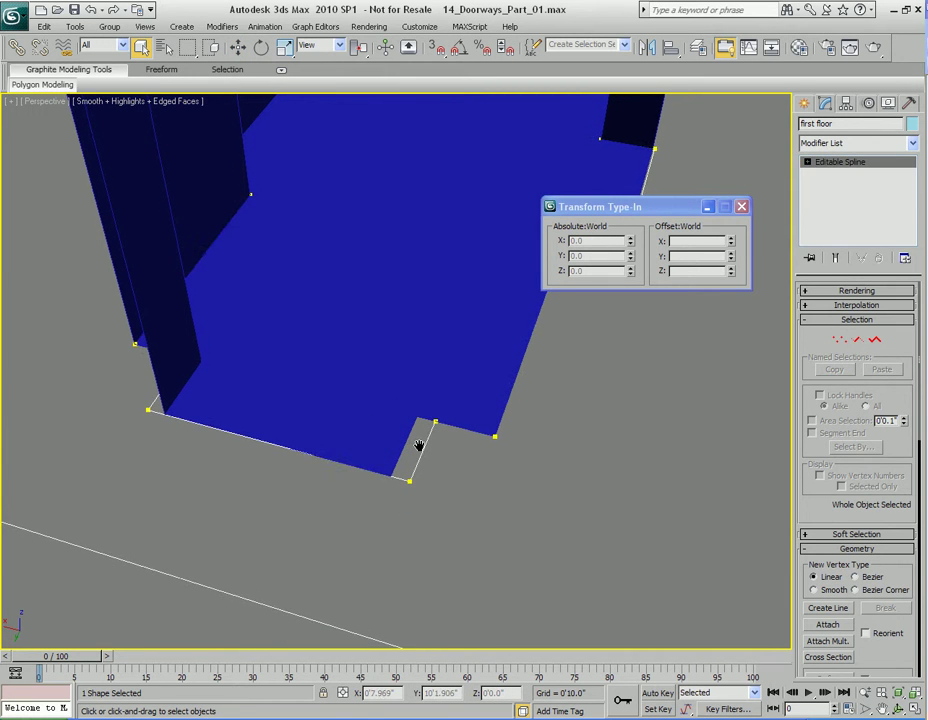
{"action": "left_click", "coordinate": [418, 444]}
{"action": "middle_click_drag", "start_coordinate": [418, 444], "coordinate": [478, 441], "text": "alt"}
{"action": "key", "text": "2"}
{"action": "key", "text": "4"}
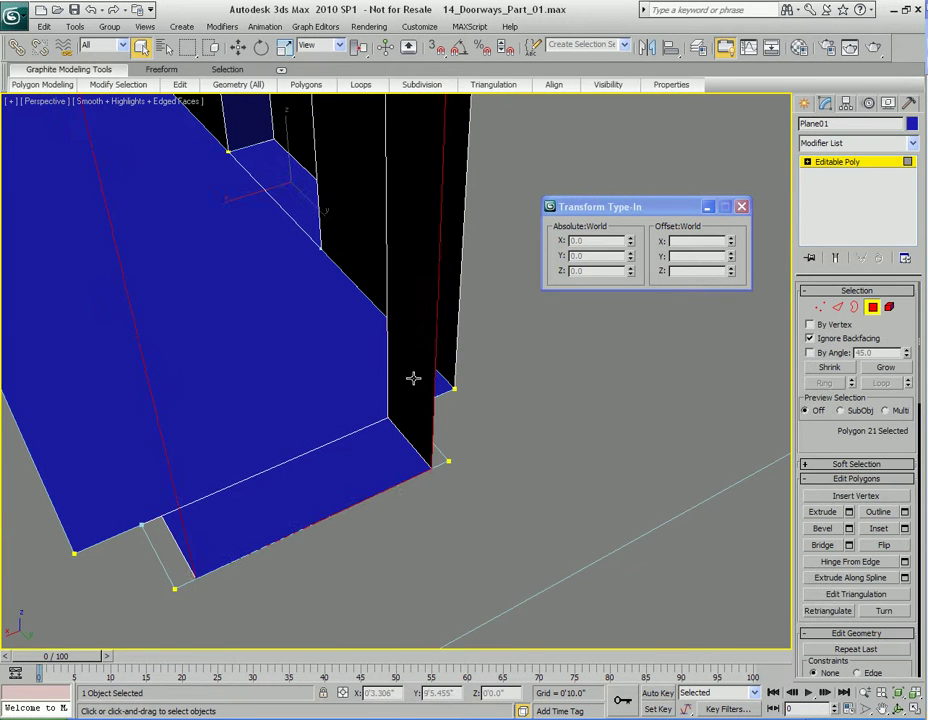
{"action": "left_click", "coordinate": [420, 409]}
{"action": "key", "text": "w"}
{"action": "double_click", "coordinate": [606, 241]}
{"action": "type", "text": "0'7.329\""}
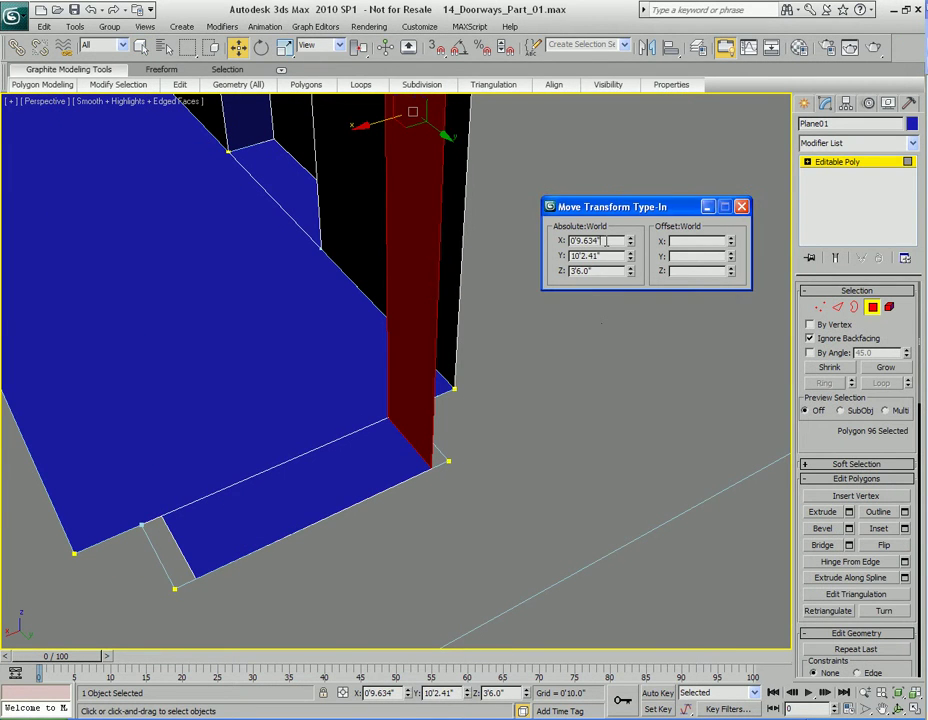
{"action": "key", "text": "Return"}
Select the first floor spline segment beside the back opening's opposite jamb and copy its world X position.
{"action": "middle_click_drag", "start_coordinate": [545, 342], "coordinate": [315, 530], "text": "alt"}
{"action": "key", "text": "4"}
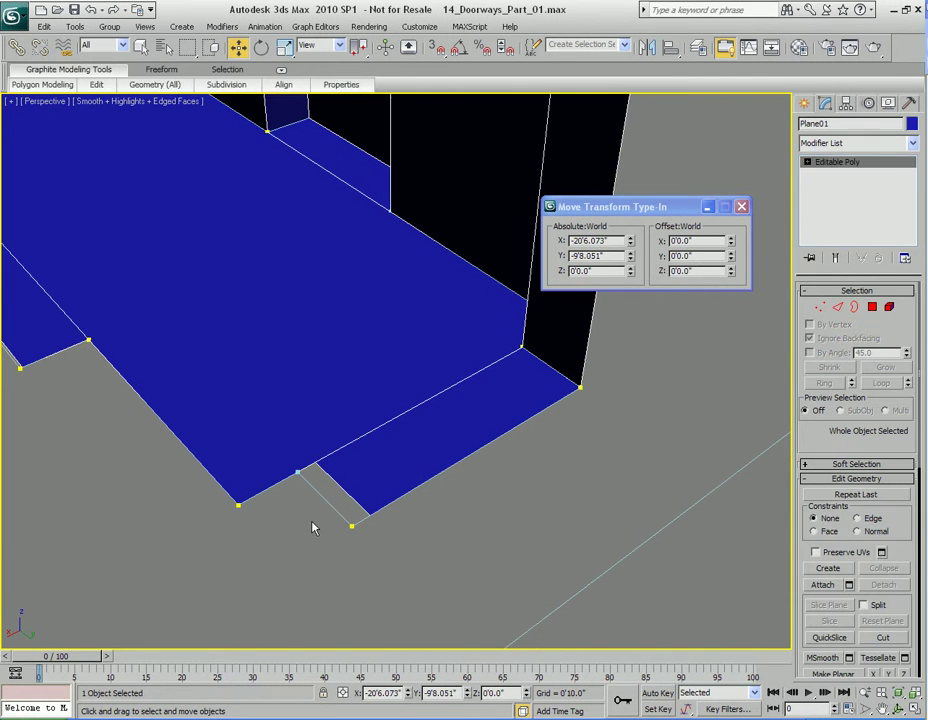
{"action": "left_click", "coordinate": [315, 530]}
{"action": "left_click", "coordinate": [318, 494]}
{"action": "key", "text": "2"}
{"action": "left_click", "coordinate": [318, 494]}
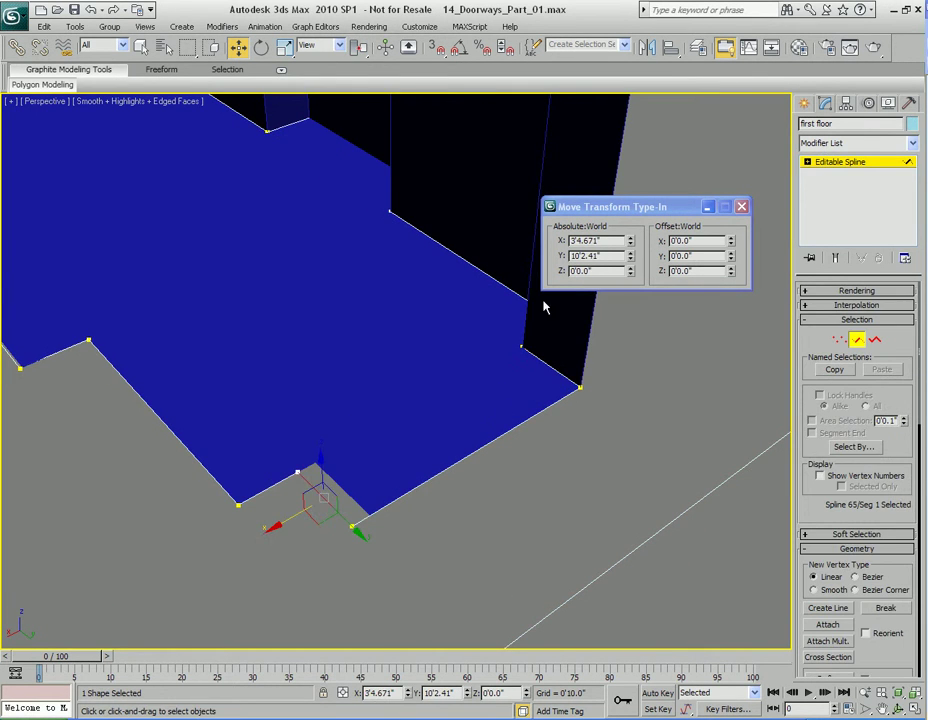
{"action": "double_click", "coordinate": [599, 241]}
{"action": "key", "text": "ctrl+c"}
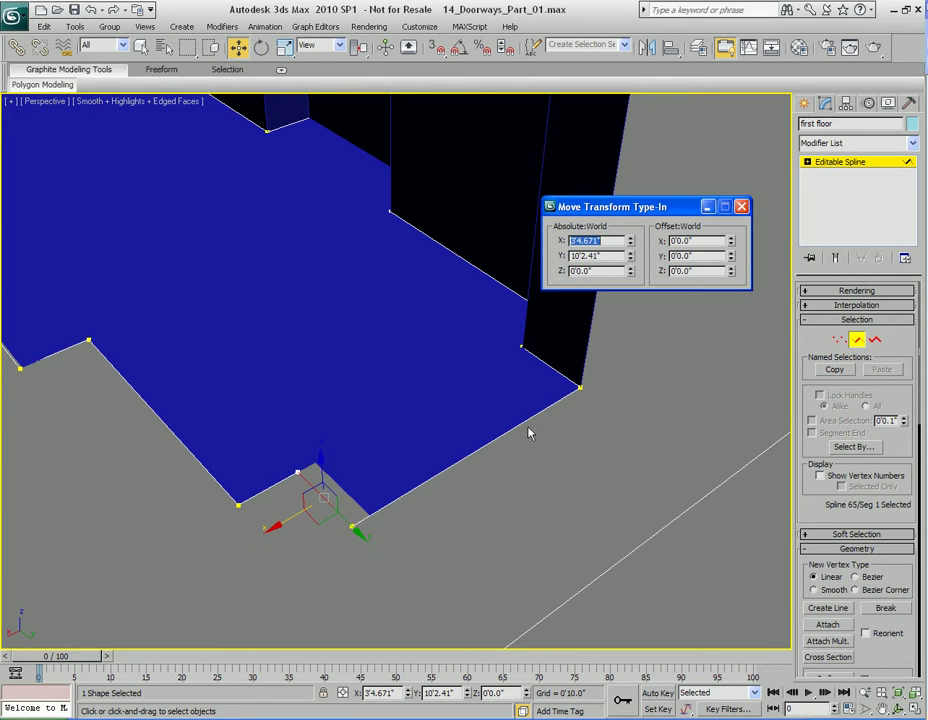
Select the back opening's higher-X jamb polygon on the building mesh and set its world X position to 3'4.671".
{"action": "key", "text": "q"}
{"action": "left_click", "coordinate": [375, 448]}
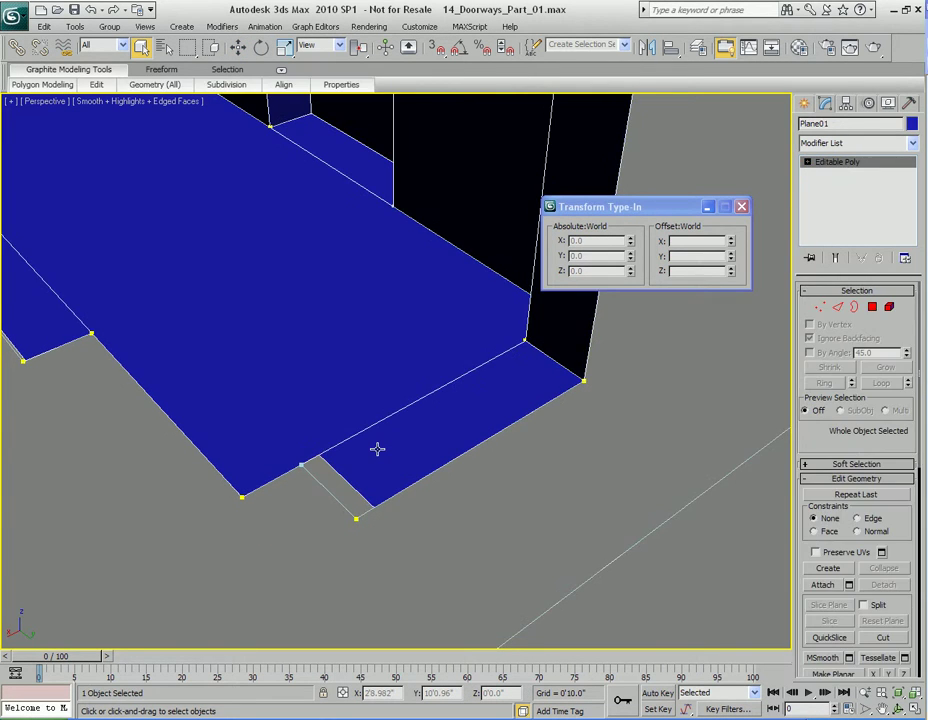
{"action": "key", "text": "4"}
{"action": "middle_click_drag", "start_coordinate": [377, 447], "coordinate": [352, 412], "text": "alt"}
{"action": "key", "text": "w"}
{"action": "double_click", "coordinate": [611, 241]}
{"action": "key", "text": "ctrl+v"}
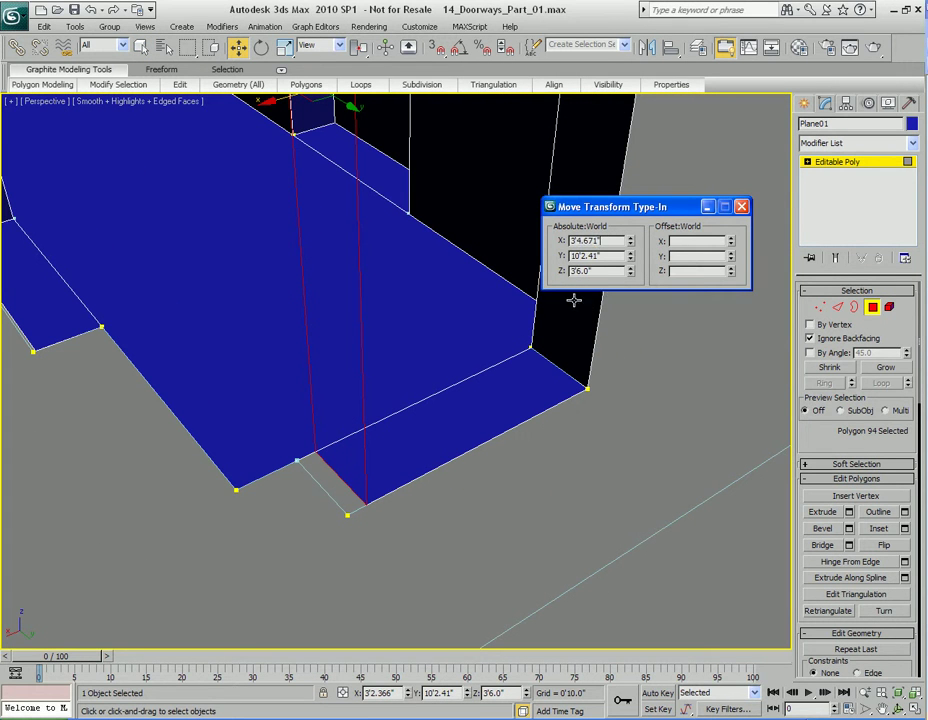
{"action": "key", "text": "Return"}
{"action": "middle_click_drag", "start_coordinate": [561, 301], "coordinate": [426, 375], "text": "alt"}
{"action": "key", "text": "q"}
{"action": "middle_click_drag", "start_coordinate": [511, 338], "coordinate": [501, 269], "text": "alt"}
{"action": "left_click", "coordinate": [501, 269]}
{"action": "middle_click_drag", "start_coordinate": [447, 320], "coordinate": [380, 380], "text": "alt"}
{"action": "left_click", "coordinate": [242, 264], "text": "ctrl"}
{"action": "middle_click_drag", "start_coordinate": [396, 393], "coordinate": [409, 295], "text": "alt"}
{"action": "left_click", "coordinate": [302, 244], "text": "ctrl"}
{"action": "middle_click_drag", "start_coordinate": [286, 244], "coordinate": [487, 304], "text": "alt"}
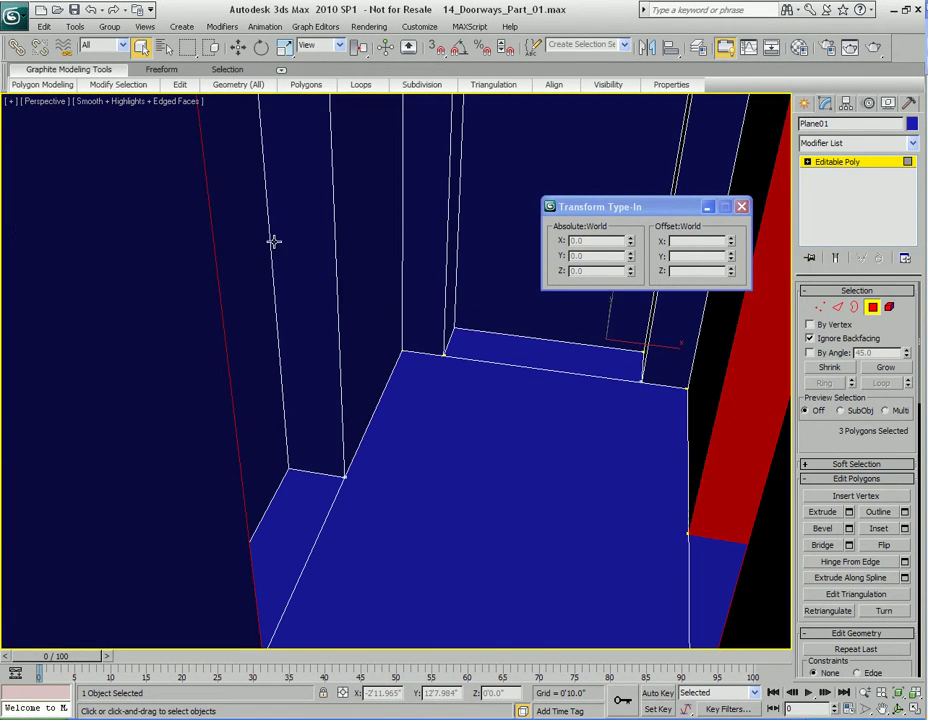
{"action": "left_click", "coordinate": [273, 242]}
Select the first floor spline segment along the outer edge of the higher-X side opening and copy its world X position.
{"action": "middle_click_drag", "start_coordinate": [325, 277], "coordinate": [379, 311], "text": "alt"}
{"action": "middle_click_drag", "start_coordinate": [304, 382], "coordinate": [375, 400]}
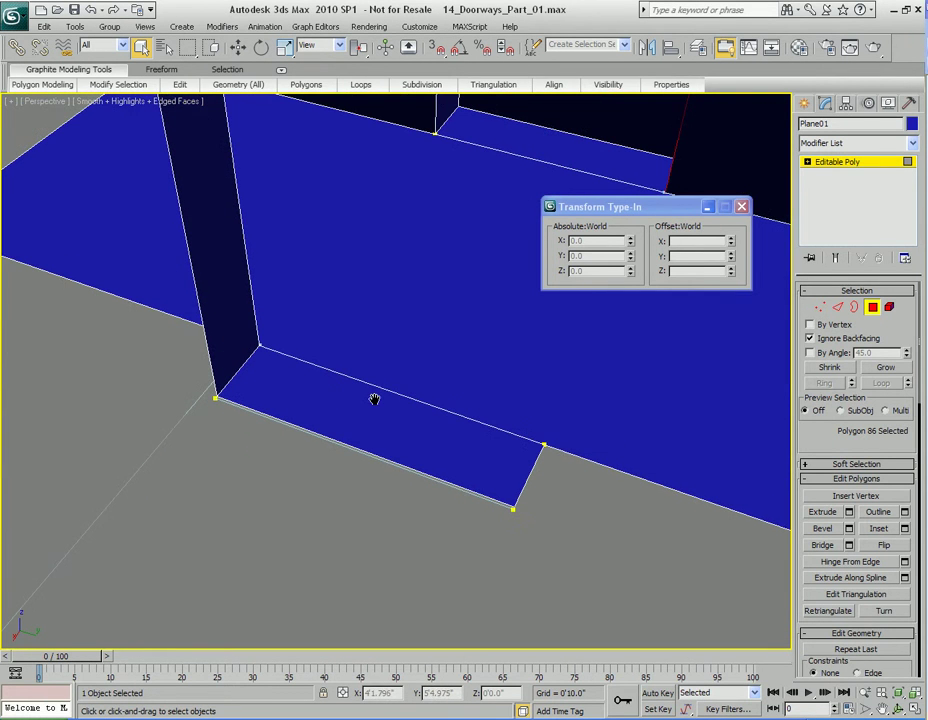
{"action": "key", "text": "ctrl+b"}
{"action": "left_click", "coordinate": [347, 447]}
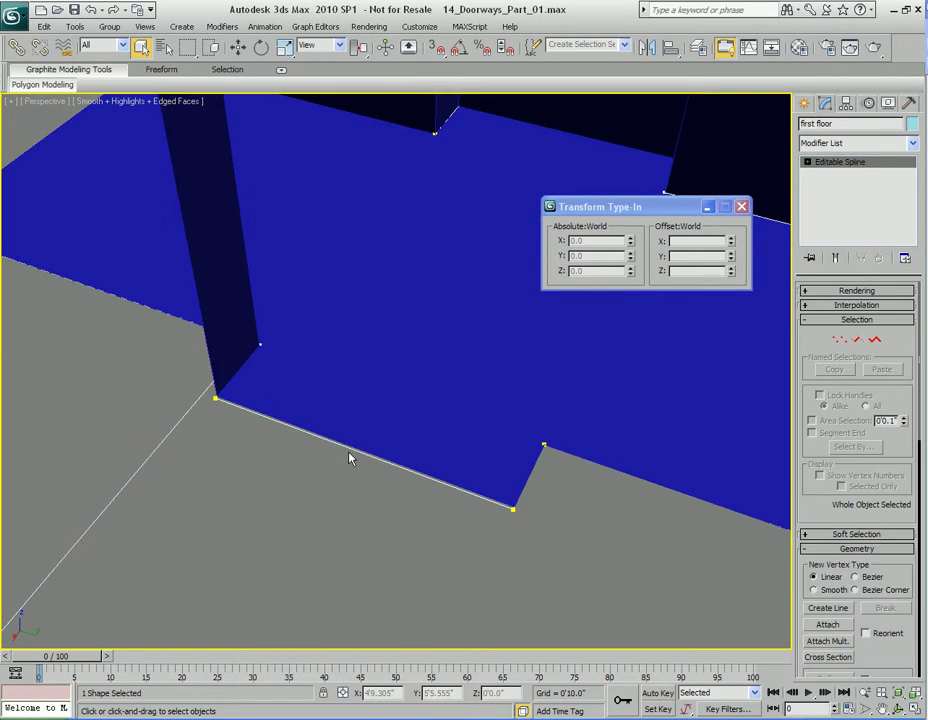
{"action": "key", "text": "2"}
{"action": "left_click", "coordinate": [380, 460]}
{"action": "key", "text": "w"}
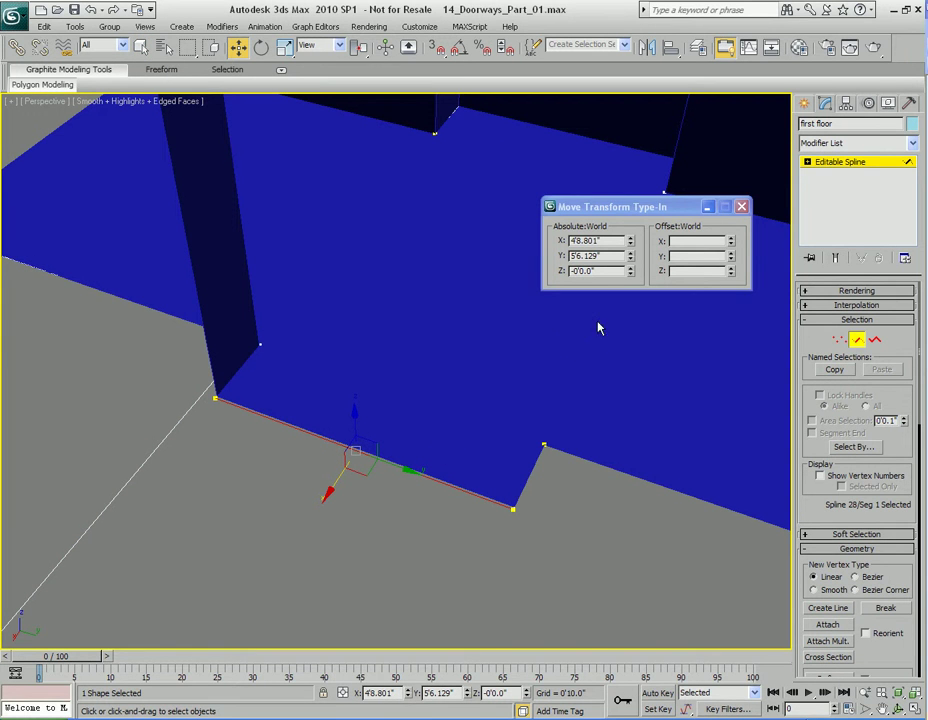
{"action": "double_click", "coordinate": [606, 238]}
{"action": "type", "text": "4'6"}
{"action": "key", "text": "Return"}
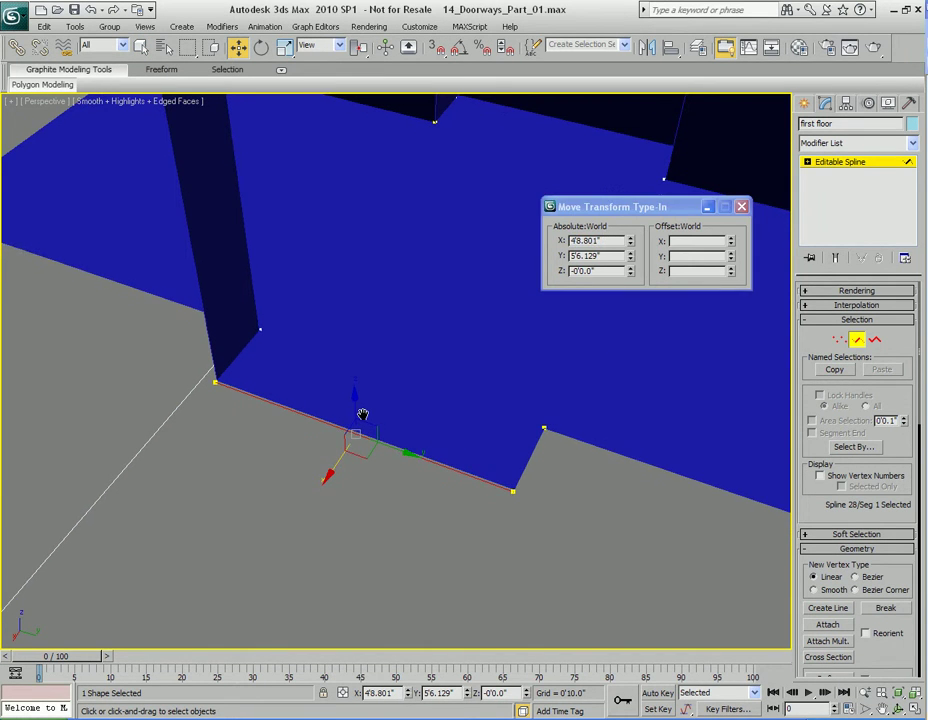
Select the end polygon of the higher-X side opening and set its world X position to 4'8.801".
{"action": "key", "text": "ctrl+b"}
{"action": "key", "text": "q"}
{"action": "middle_click_drag", "start_coordinate": [467, 379], "coordinate": [520, 345], "text": "alt"}
{"action": "left_click", "coordinate": [371, 325]}
{"action": "left_click", "coordinate": [398, 238]}
{"action": "key", "text": "w"}
{"action": "left_click", "coordinate": [614, 242]}
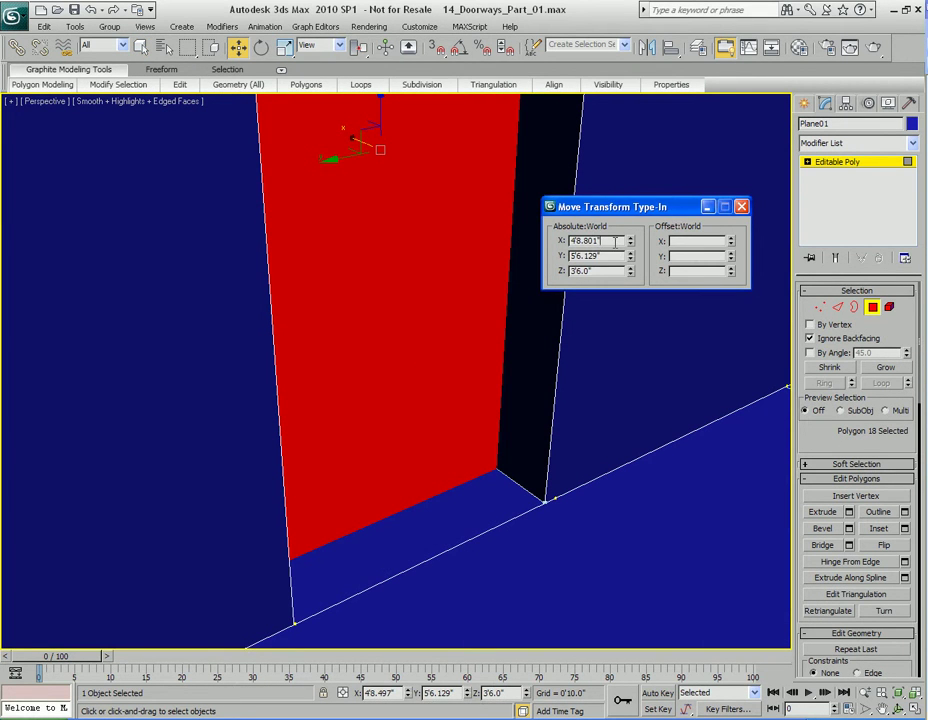
{"action": "key", "text": "Return"}
Select the first floor segment along the opposite side opening's outer edge, copy its world X position, and leave Segment mode.
{"action": "mouse_move", "coordinate": [322, 415]}
{"action": "middle_mouse_down", "text": "alt"}
{"action": "mouse_move", "coordinate": [441, 418]}
{"action": "mouse_move", "coordinate": [317, 416]}
{"action": "middle_mouse_up", "text": "alt"}
{"action": "scroll", "coordinate": [317, 416], "scroll_direction": "down", "scroll_amount": 3}
{"action": "middle_click_drag", "start_coordinate": [500, 445], "coordinate": [491, 366]}
{"action": "key", "text": "q"}
{"action": "scroll", "coordinate": [452, 352], "scroll_direction": "up", "scroll_amount": 4}
{"action": "left_click", "coordinate": [511, 383]}
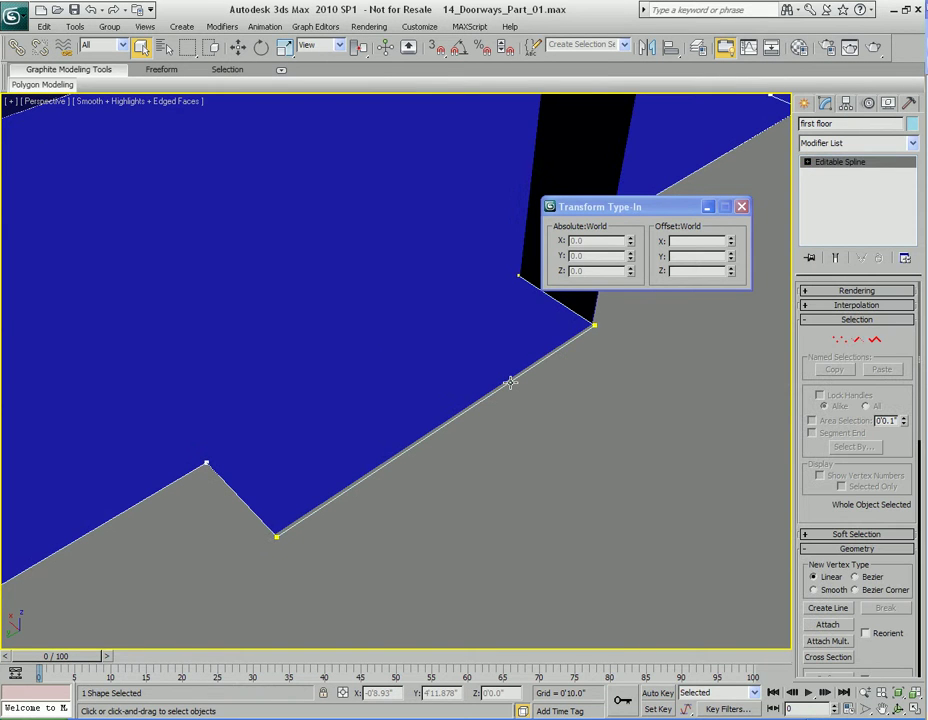
{"action": "key", "text": "2"}
{"action": "left_click", "coordinate": [511, 383]}
{"action": "key", "text": "w"}
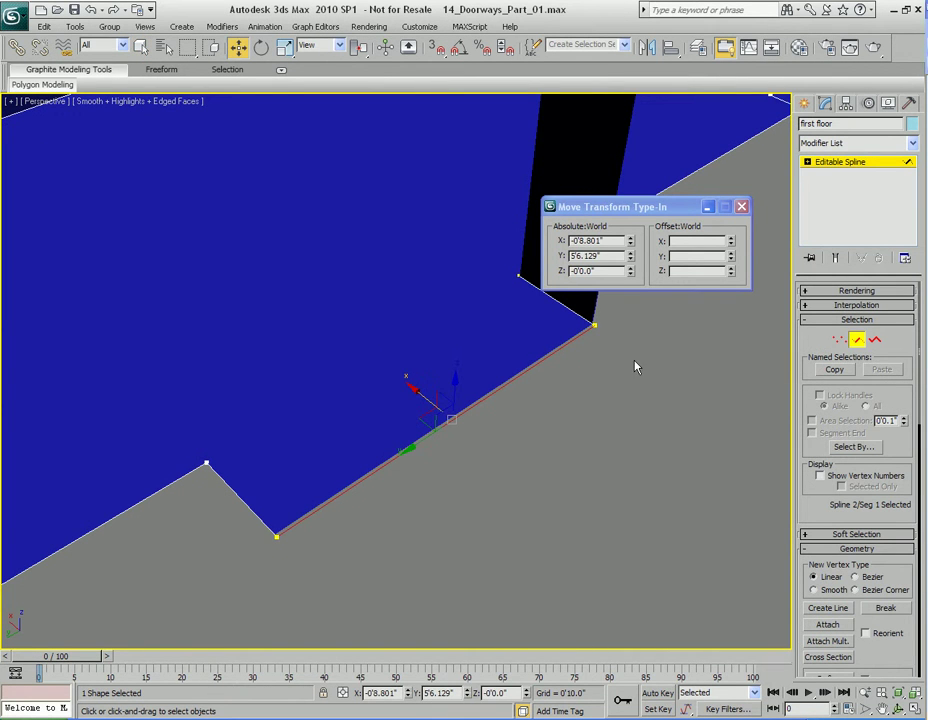
{"action": "double_click", "coordinate": [610, 240]}
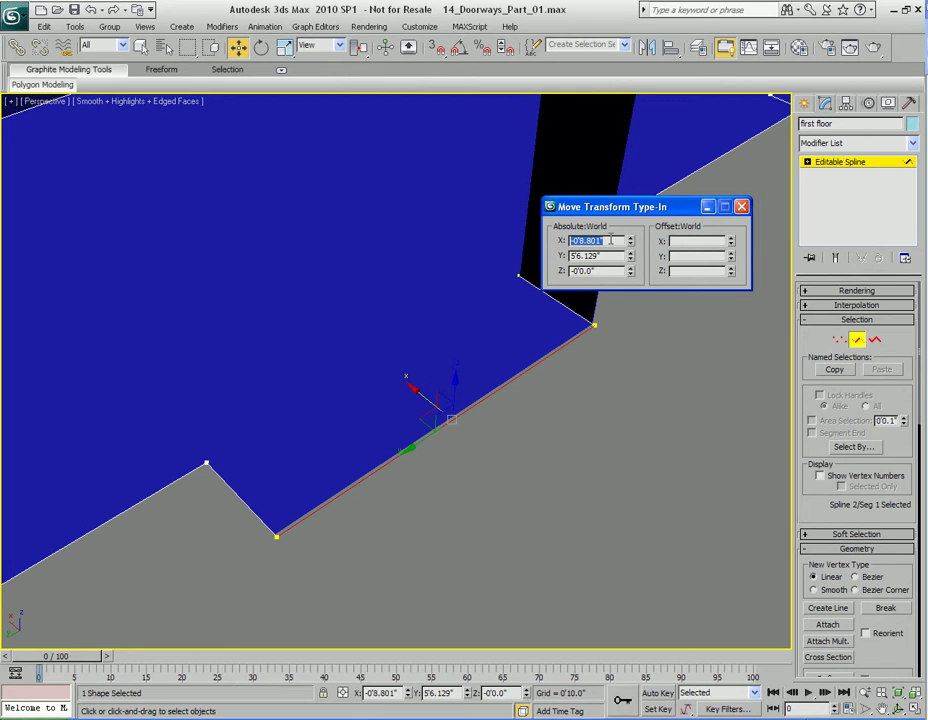
{"action": "key", "text": "2"}
{"action": "middle_click_drag", "start_coordinate": [646, 425], "coordinate": [576, 431]}
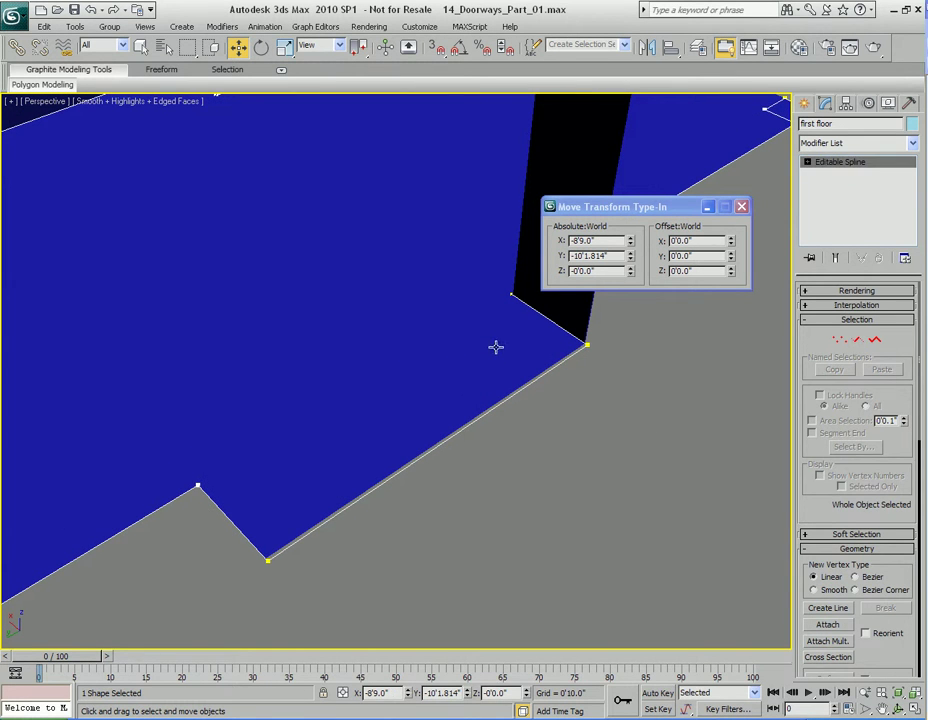
Select the end polygon of the lower-X side opening on the building mesh and set its world X position to -0'8.801".
{"action": "left_click", "coordinate": [496, 386]}
{"action": "key", "text": "4"}
{"action": "scroll", "coordinate": [655, 394], "scroll_direction": "up", "scroll_amount": 5}
{"action": "left_click", "coordinate": [378, 171]}
{"action": "middle_click_drag", "start_coordinate": [334, 315], "coordinate": [432, 449]}
{"action": "middle_click_drag", "start_coordinate": [520, 379], "coordinate": [648, 331], "text": "alt"}
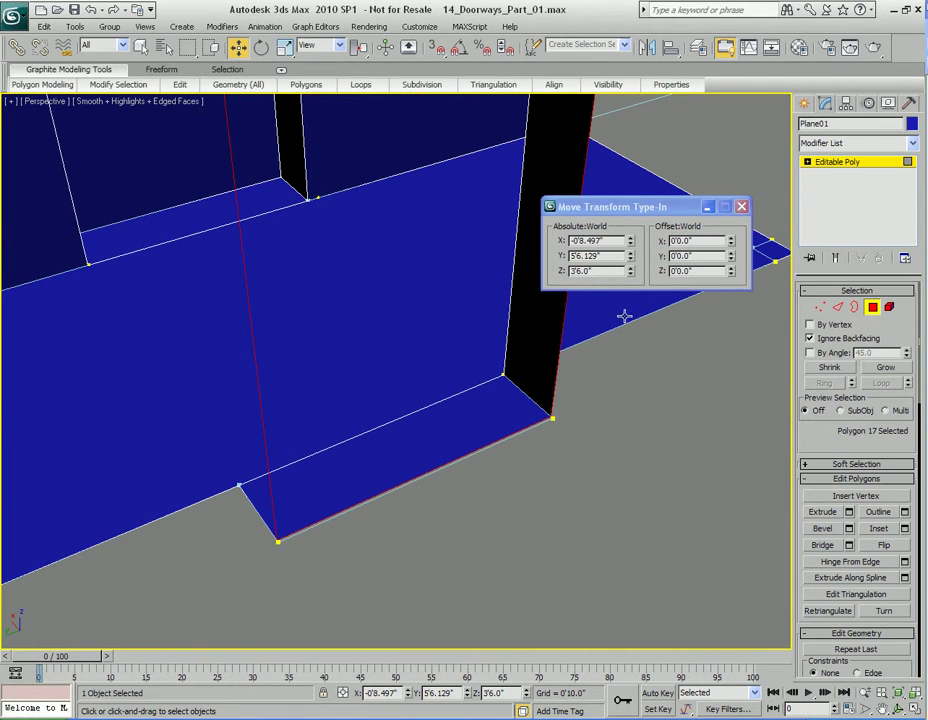
{"action": "double_click", "coordinate": [611, 242]}
{"action": "type", "text": "-8.801"}
{"action": "key", "text": "Return"}
Leave Polygon mode and examine the three aligned door openings inside the recess, including the header above the back opening.
{"action": "middle_click_drag", "start_coordinate": [577, 436], "coordinate": [479, 425]}
{"action": "key", "text": "q"}
{"action": "middle_click_drag", "start_coordinate": [444, 353], "coordinate": [493, 405]}
{"action": "scroll", "coordinate": [497, 391], "scroll_direction": "down", "scroll_amount": 2}
{"action": "key", "text": "4"}
{"action": "scroll", "coordinate": [371, 398], "scroll_direction": "up", "scroll_amount": 3}
{"action": "scroll", "coordinate": [451, 402], "scroll_direction": "down", "scroll_amount": 4}
{"action": "scroll", "coordinate": [485, 398], "scroll_direction": "down", "scroll_amount": 4}
{"action": "scroll", "coordinate": [445, 375], "scroll_direction": "up", "scroll_amount": 4}
{"action": "middle_click_drag", "start_coordinate": [445, 375], "coordinate": [458, 327], "text": "alt"}
{"action": "scroll", "coordinate": [443, 416], "scroll_direction": "up", "scroll_amount": 6}
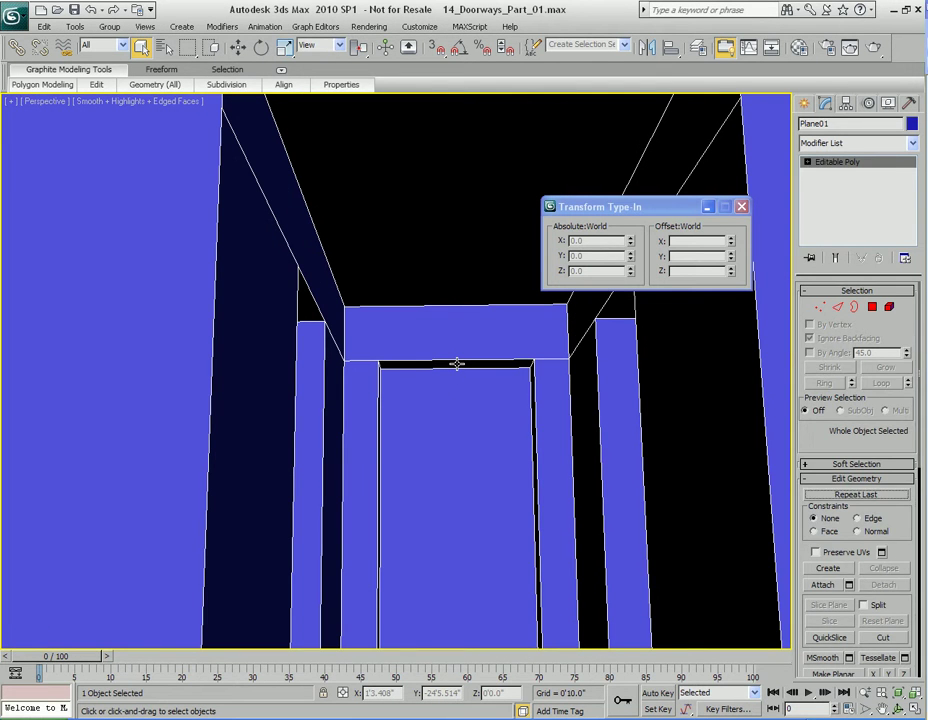
{"action": "key", "text": "4"}
{"action": "left_click", "coordinate": [456, 364]}
{"action": "key", "text": "4"}
{"action": "middle_click_drag", "start_coordinate": [456, 364], "coordinate": [478, 368], "text": "alt"}
{"action": "scroll", "coordinate": [474, 390], "scroll_direction": "down", "scroll_amount": 3}
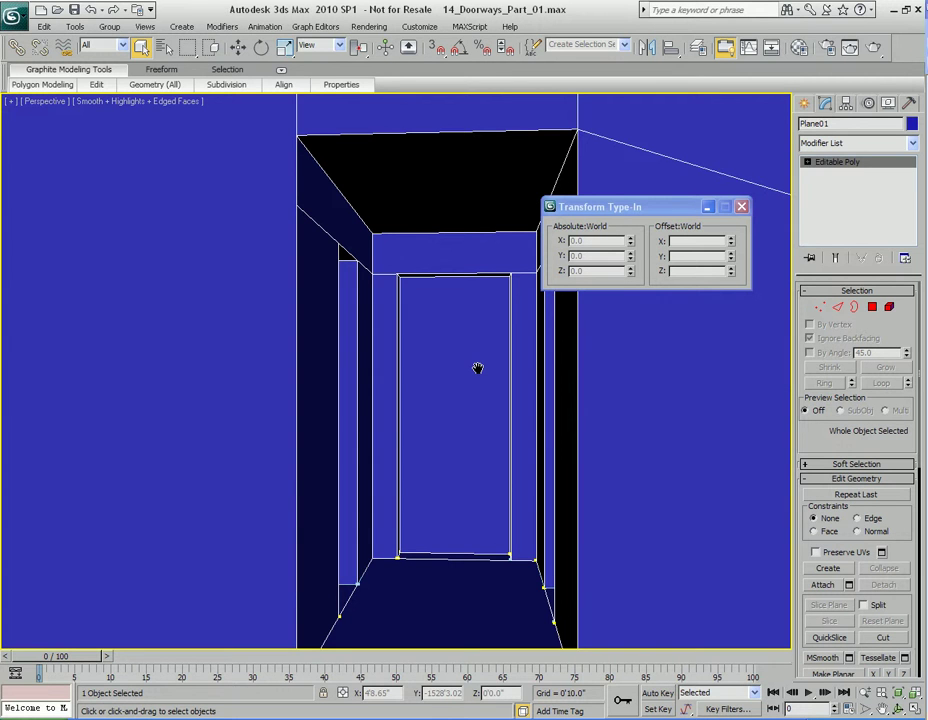
{"action": "mouse_move", "coordinate": [464, 369]}
{"action": "middle_mouse_down", "text": "alt"}
{"action": "mouse_move", "coordinate": [441, 333]}
{"action": "mouse_move", "coordinate": [480, 358]}
{"action": "mouse_move", "coordinate": [457, 346]}
{"action": "middle_mouse_up", "text": "alt"}
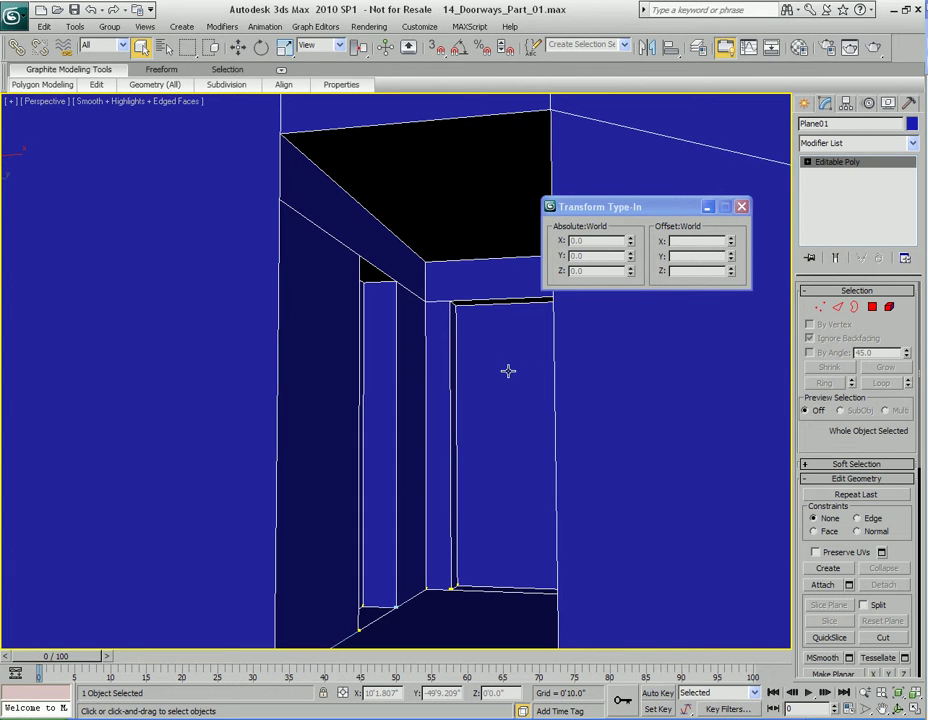
Examine the recessed doorway from outside at several angles, together with the surrounding building walls.
{"action": "key", "text": "shift+z"}
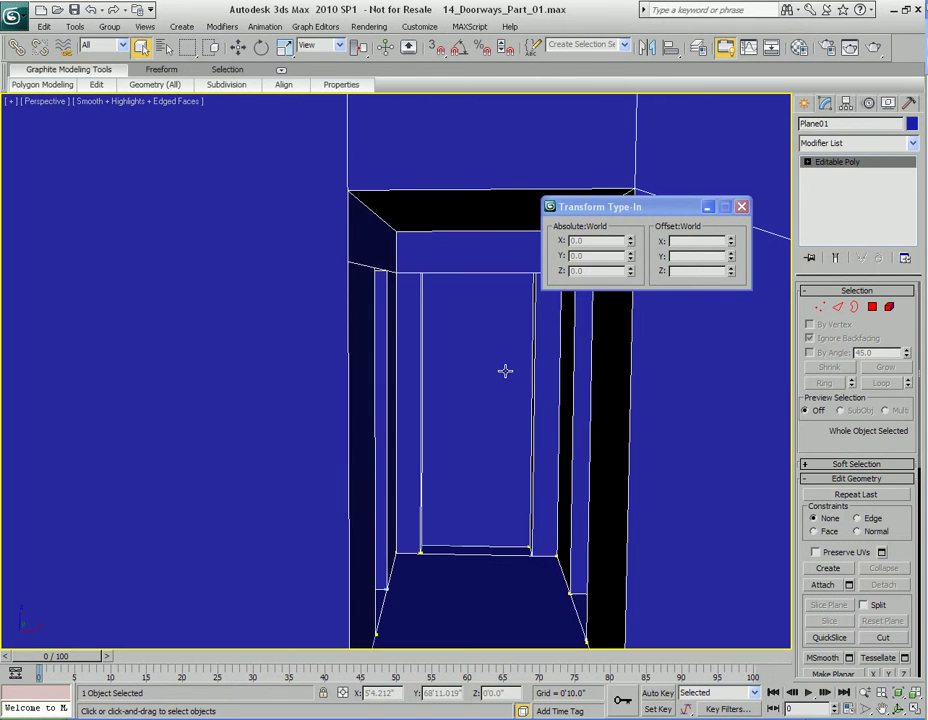
{"action": "middle_click_drag", "start_coordinate": [501, 408], "coordinate": [404, 340]}
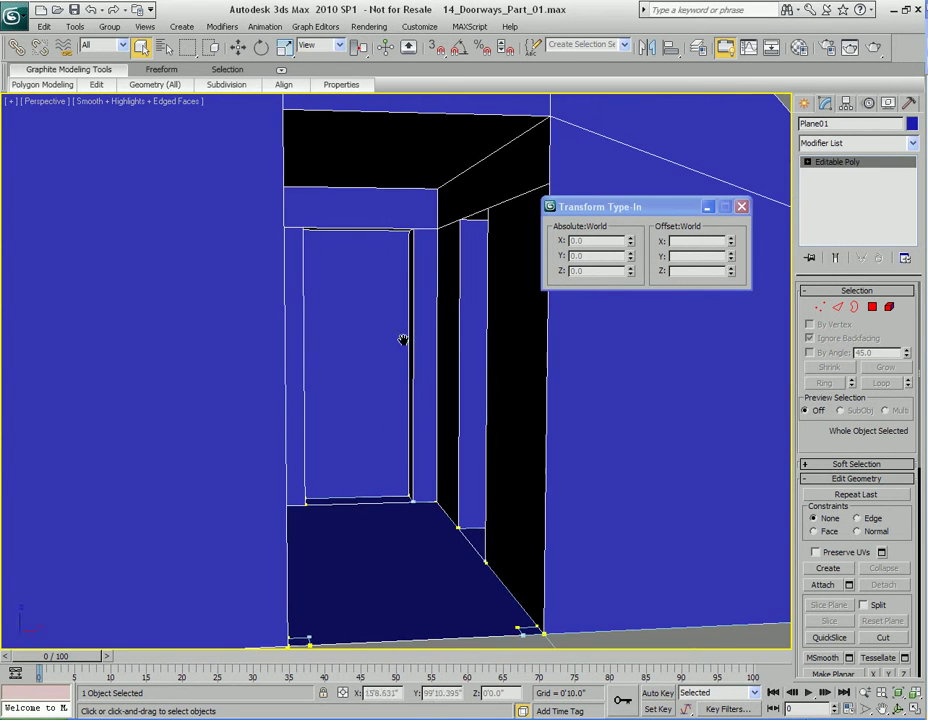
{"action": "middle_click_drag", "start_coordinate": [502, 385], "coordinate": [404, 374]}
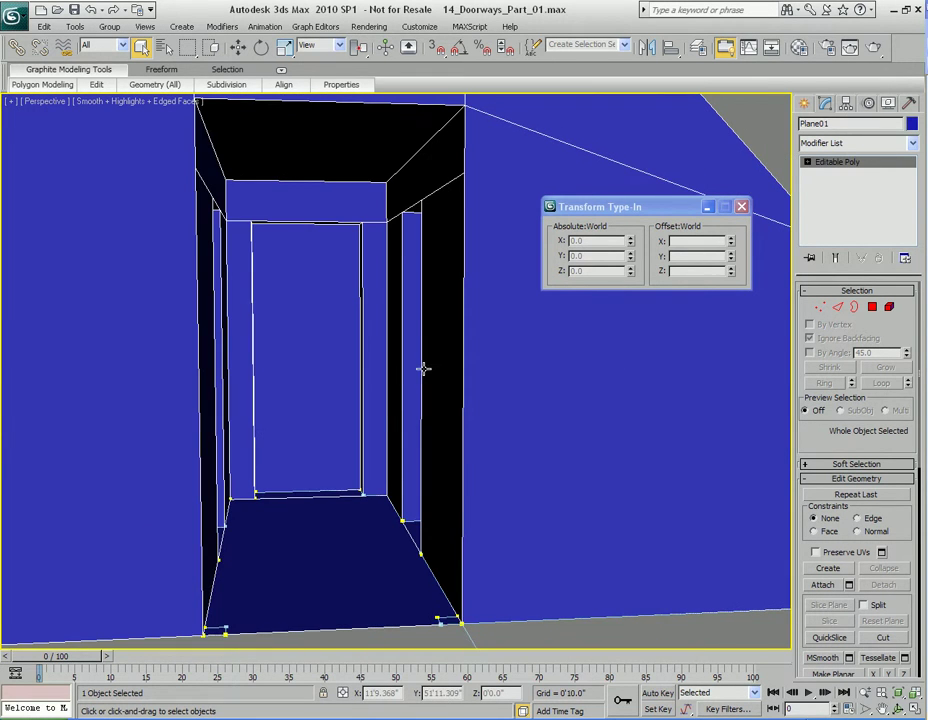
{"action": "scroll", "coordinate": [423, 368], "scroll_direction": "down", "scroll_amount": 6}
{"action": "scroll", "coordinate": [493, 400], "scroll_direction": "up", "scroll_amount": 3}
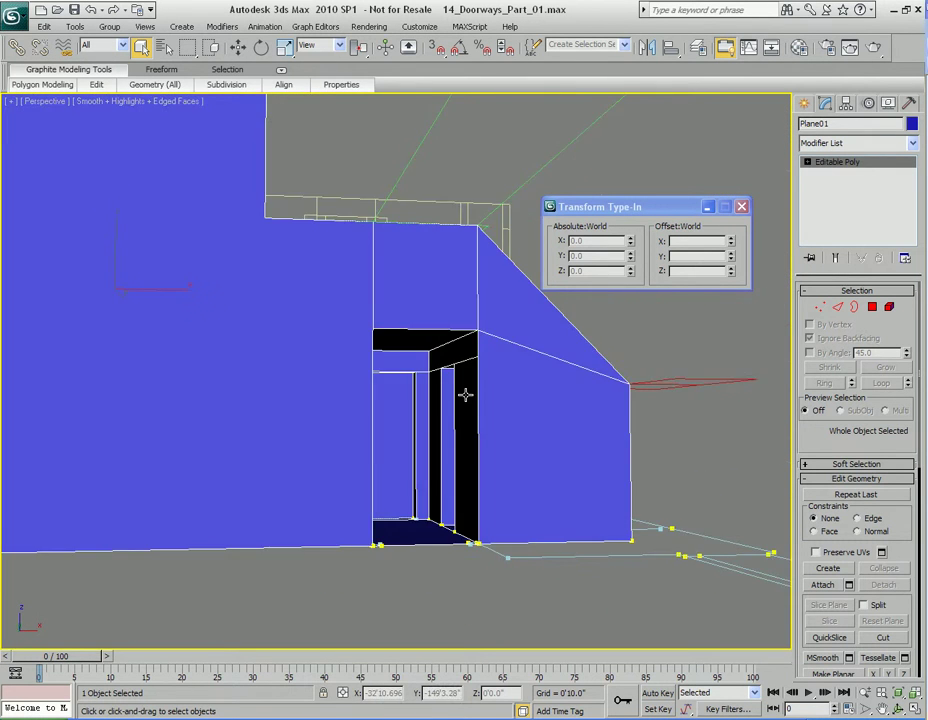
{"action": "scroll", "coordinate": [465, 395], "scroll_direction": "down", "scroll_amount": 2}
{"action": "scroll", "coordinate": [422, 391], "scroll_direction": "up", "scroll_amount": 4}
{"action": "scroll", "coordinate": [499, 422], "scroll_direction": "down", "scroll_amount": 3}
{"action": "mouse_move", "coordinate": [457, 399]}
{"action": "middle_mouse_down"}
{"action": "mouse_move", "coordinate": [387, 393]}
{"action": "mouse_move", "coordinate": [448, 401]}
{"action": "middle_mouse_up"}
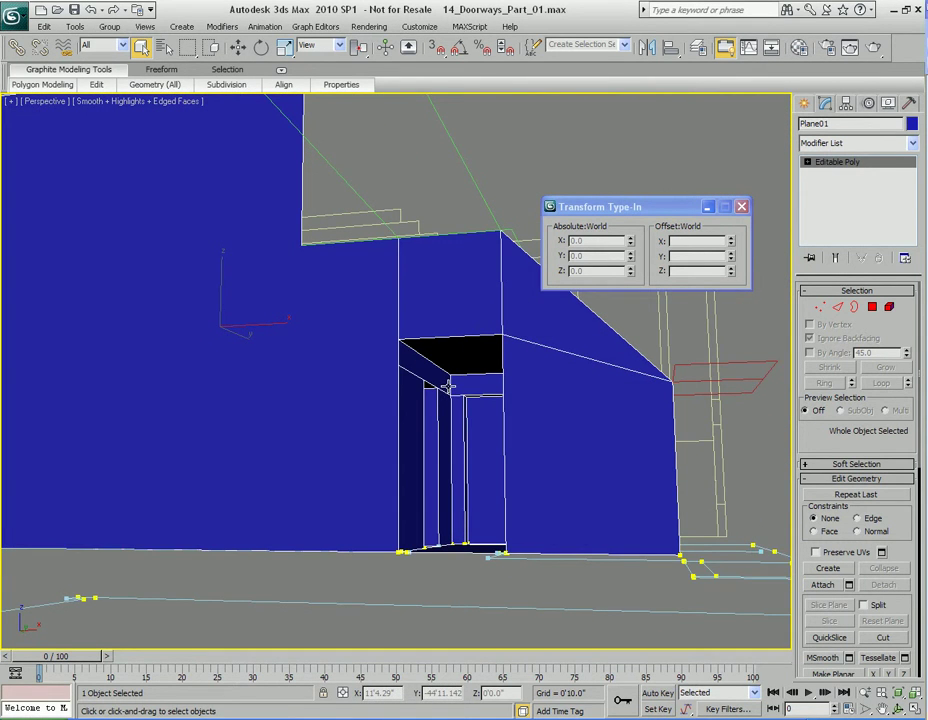
{"action": "mouse_move", "coordinate": [448, 386]}
{"action": "middle_mouse_down", "text": "alt"}
{"action": "mouse_move", "coordinate": [429, 366]}
{"action": "mouse_move", "coordinate": [441, 354]}
{"action": "mouse_move", "coordinate": [500, 367]}
{"action": "mouse_move", "coordinate": [448, 366]}
{"action": "middle_mouse_up", "text": "alt"}
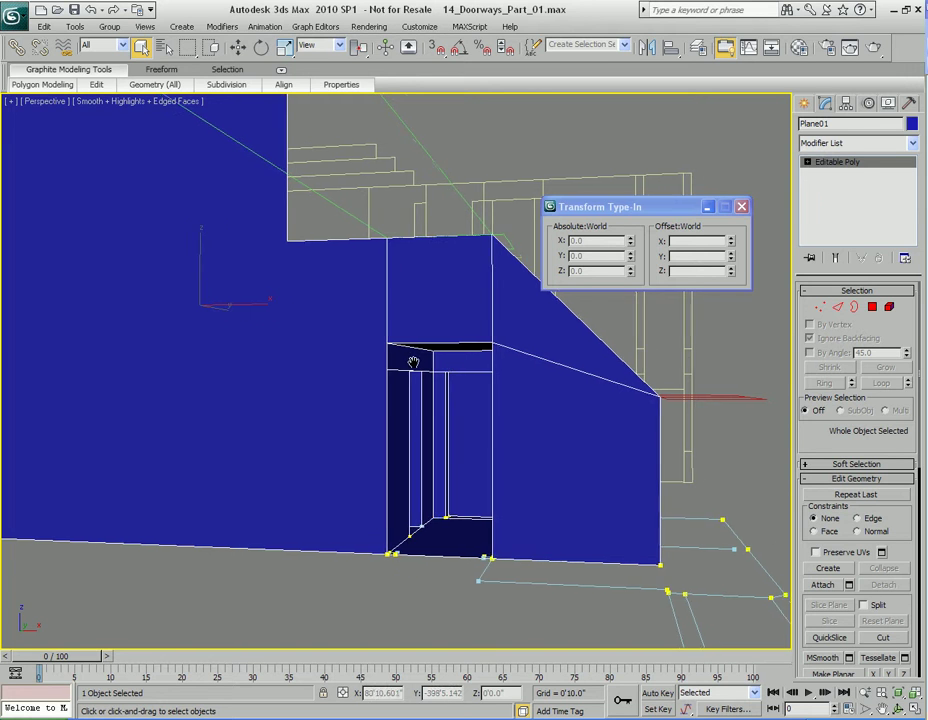
{"action": "middle_click_drag", "start_coordinate": [416, 360], "coordinate": [416, 369], "text": "alt"}
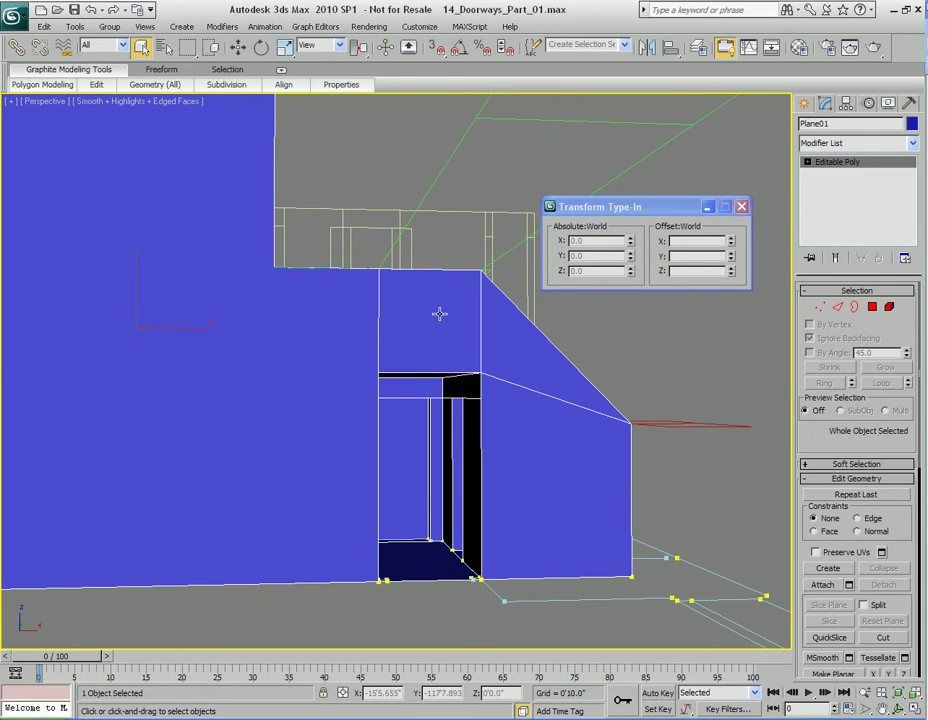
In Polygon mode, unhide all hidden polygons of the building mesh.
{"action": "key", "text": "4"}
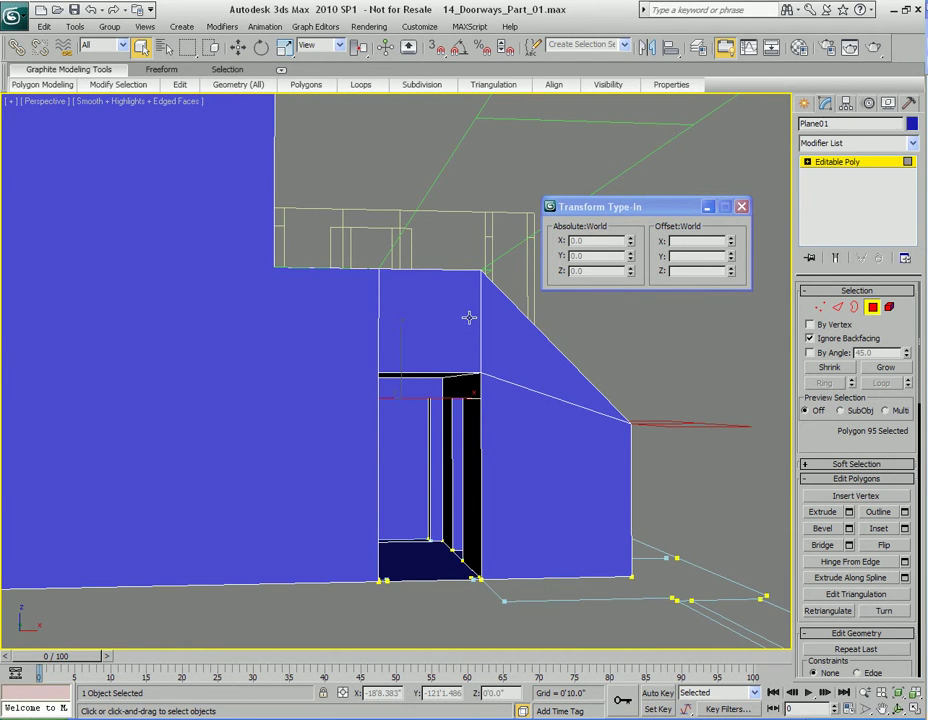
{"action": "mouse_move", "coordinate": [612, 86]}
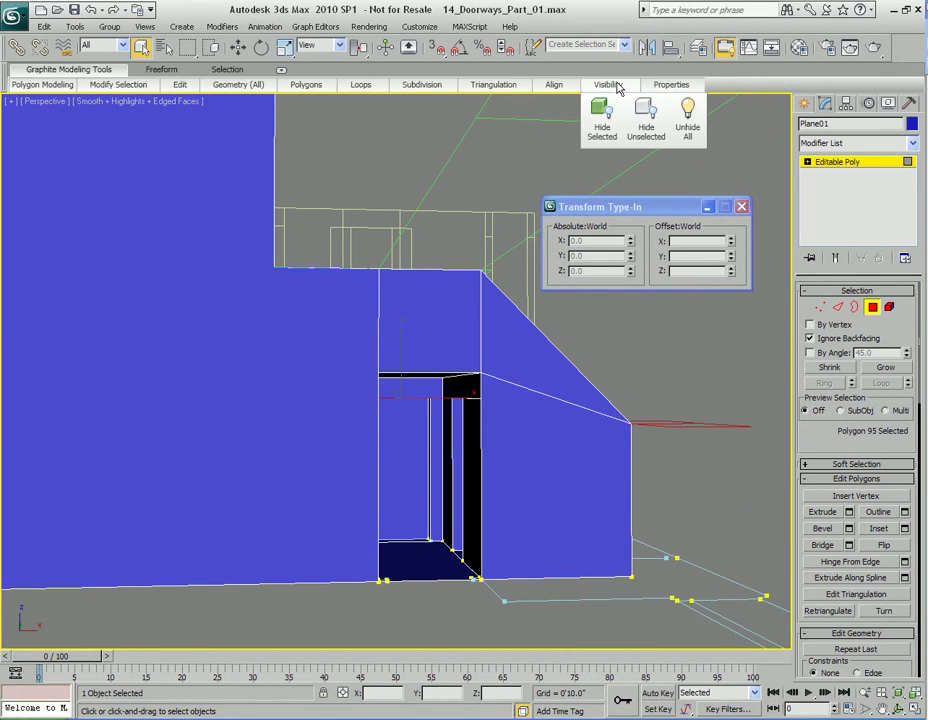
{"action": "left_click", "coordinate": [689, 122]}
Examine the unhidden building mesh from several sides, looking at its other recesses and their floor outlines.
{"action": "scroll", "coordinate": [403, 420], "scroll_direction": "down", "scroll_amount": 5}
{"action": "scroll", "coordinate": [405, 422], "scroll_direction": "down", "scroll_amount": 3}
{"action": "middle_click_drag", "start_coordinate": [405, 422], "coordinate": [189, 385], "text": "alt"}
{"action": "scroll", "coordinate": [431, 395], "scroll_direction": "up", "scroll_amount": 5}
{"action": "scroll", "coordinate": [331, 466], "scroll_direction": "up", "scroll_amount": 6}
{"action": "scroll", "coordinate": [322, 388], "scroll_direction": "down", "scroll_amount": 4}
{"action": "middle_click_drag", "start_coordinate": [333, 385], "coordinate": [488, 311], "text": "alt"}
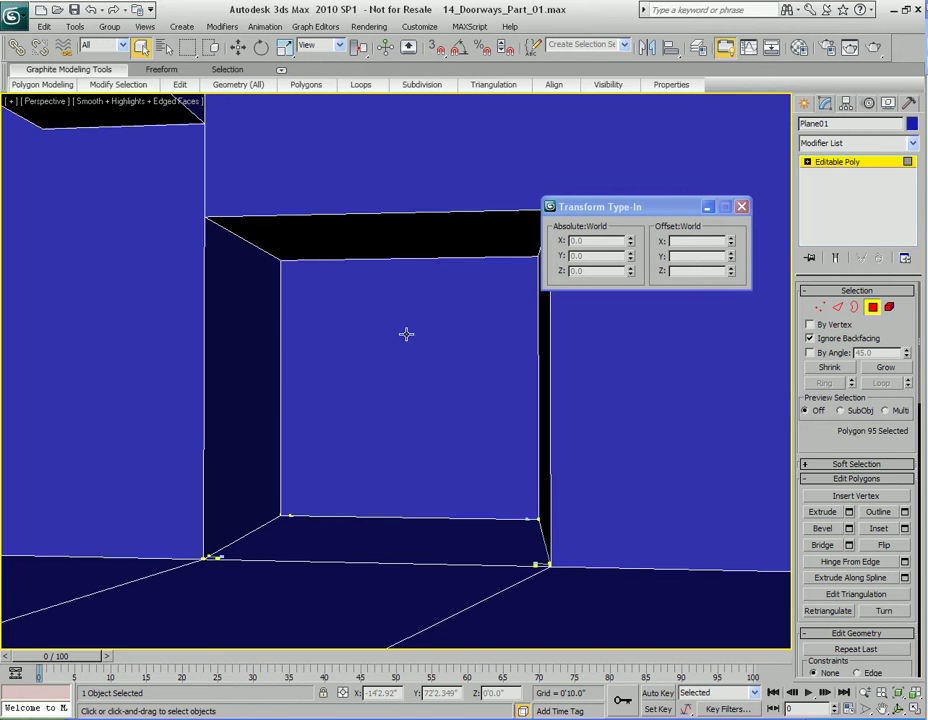
{"action": "middle_click_drag", "start_coordinate": [369, 373], "coordinate": [503, 422]}
{"action": "middle_click_drag", "start_coordinate": [340, 381], "coordinate": [443, 429]}
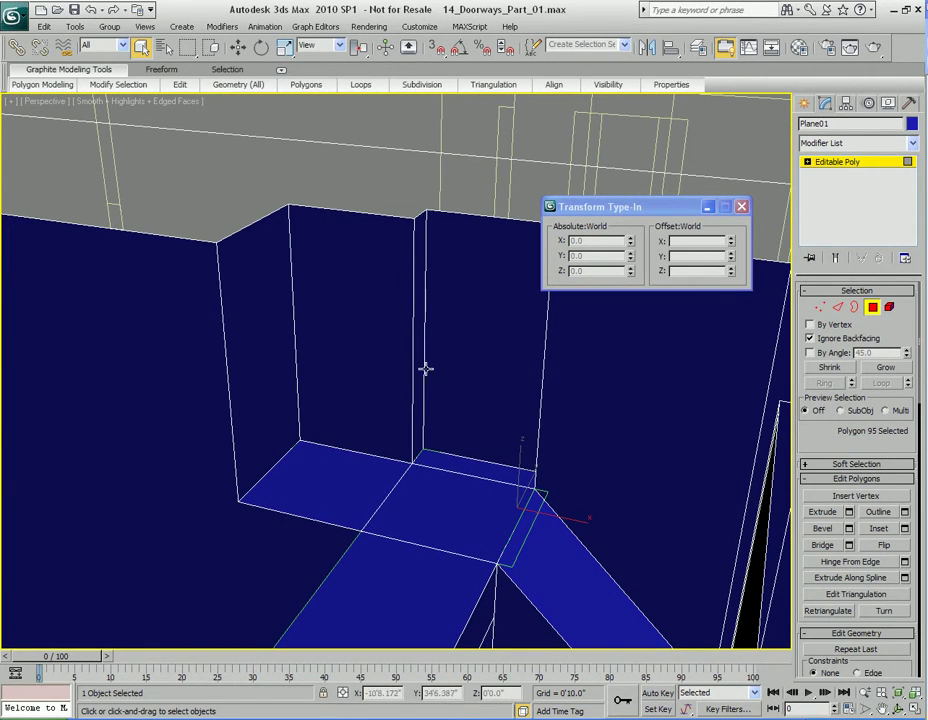